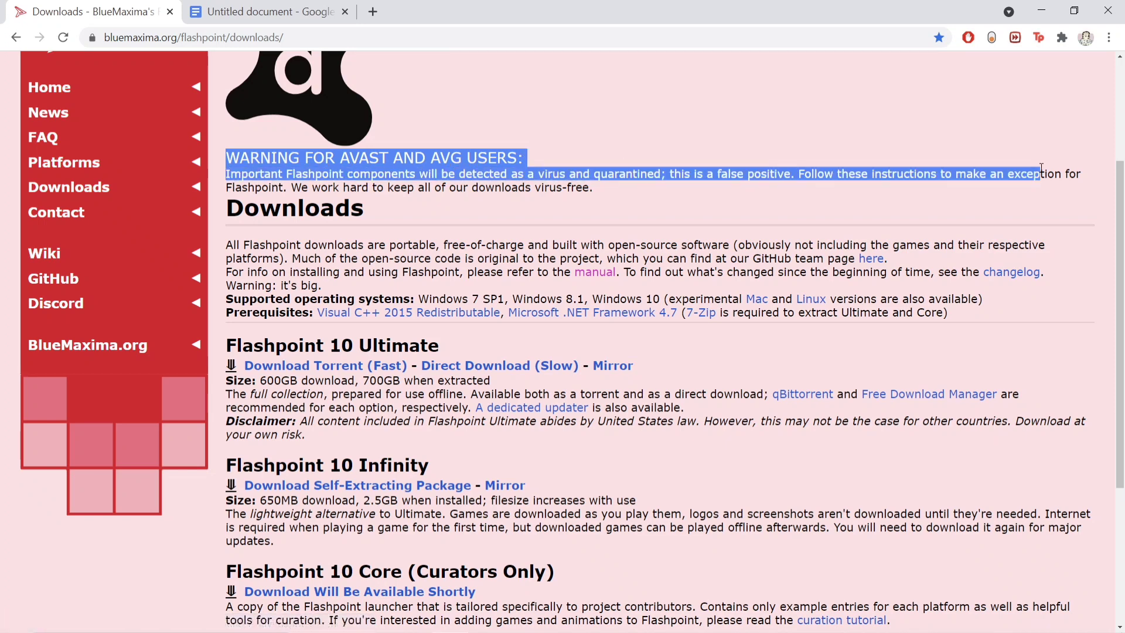
Step: Open the antivirus exception instructions from the Avast and AVG warning and examine the Open AVG and View Settings sections
click(892, 176)
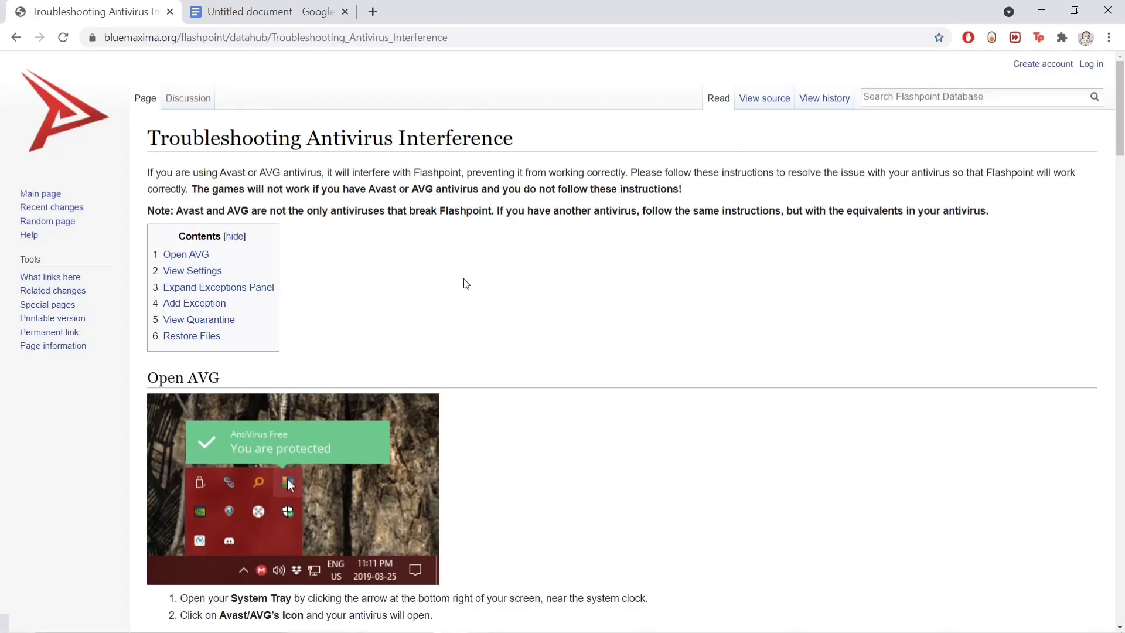
scroll(464, 282, down, 4)
scroll(466, 283, down, 1)
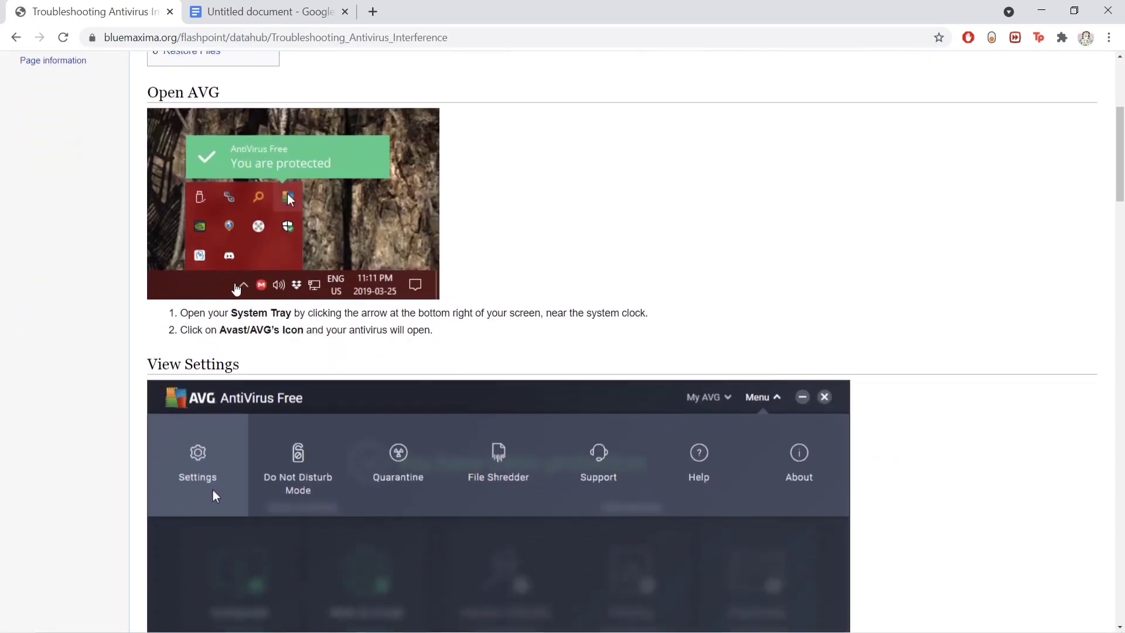
drag(181, 314, 673, 326)
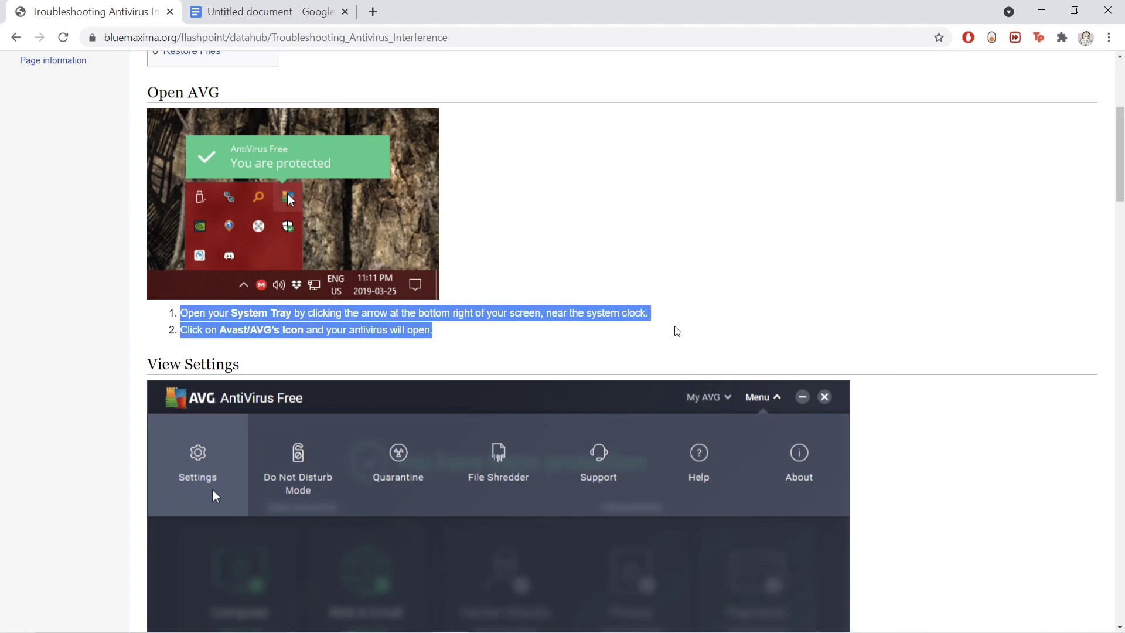
click(575, 344)
scroll(575, 344, down, 10)
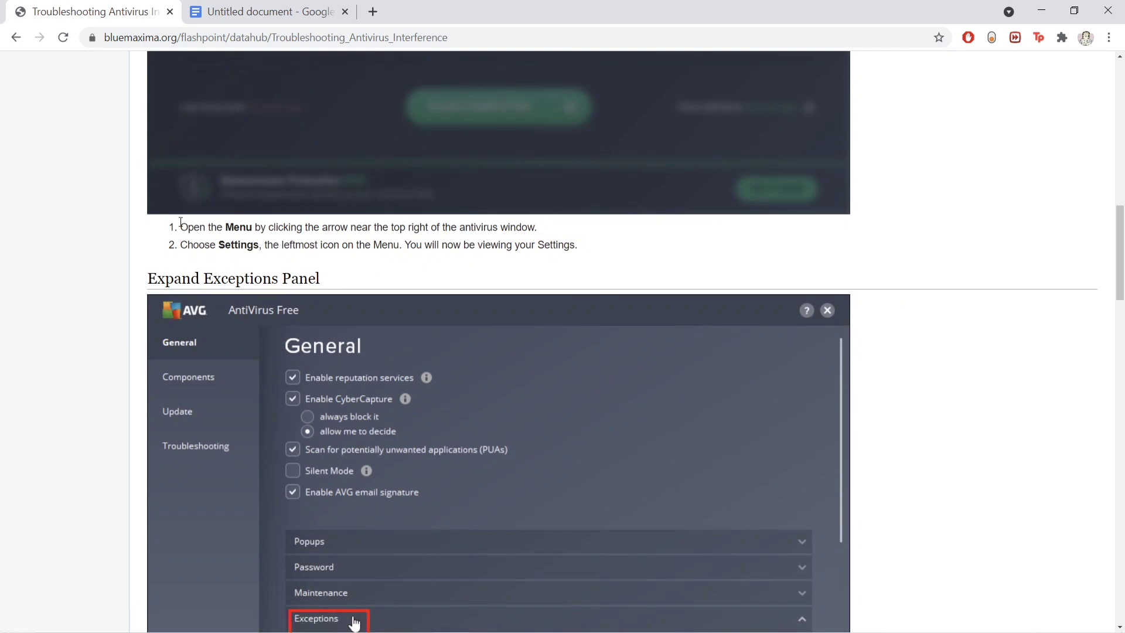
drag(178, 228, 588, 251)
click(585, 249)
Step: Examine the instructions for expanding the Exceptions panel and adding Flashpoint as an antivirus exception
scroll(585, 249, down, 10)
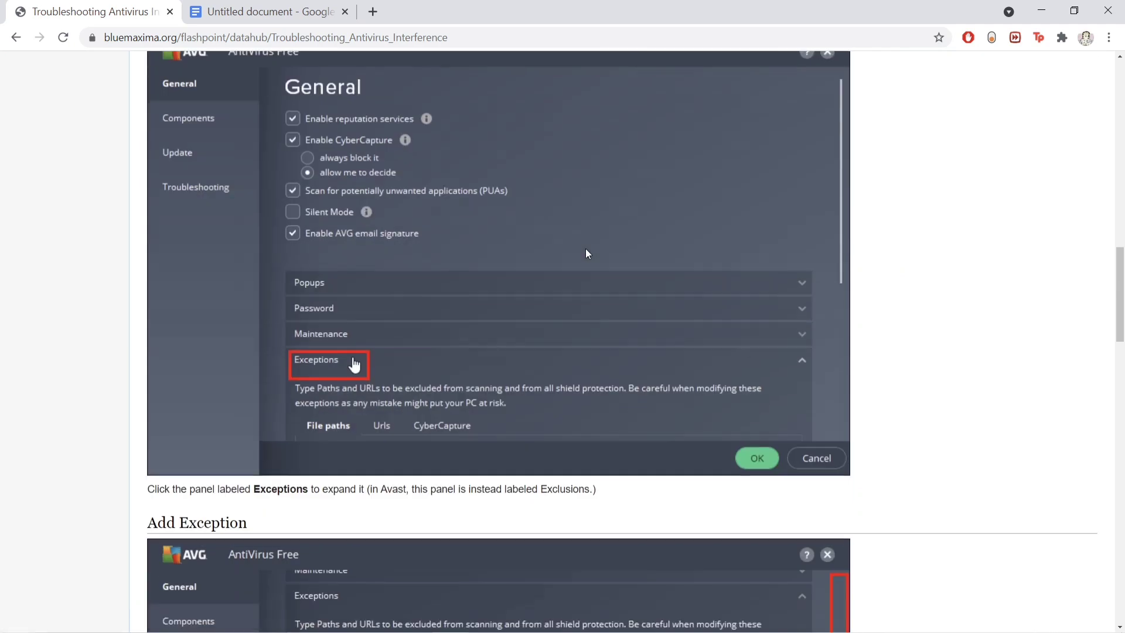
scroll(588, 255, down, 1)
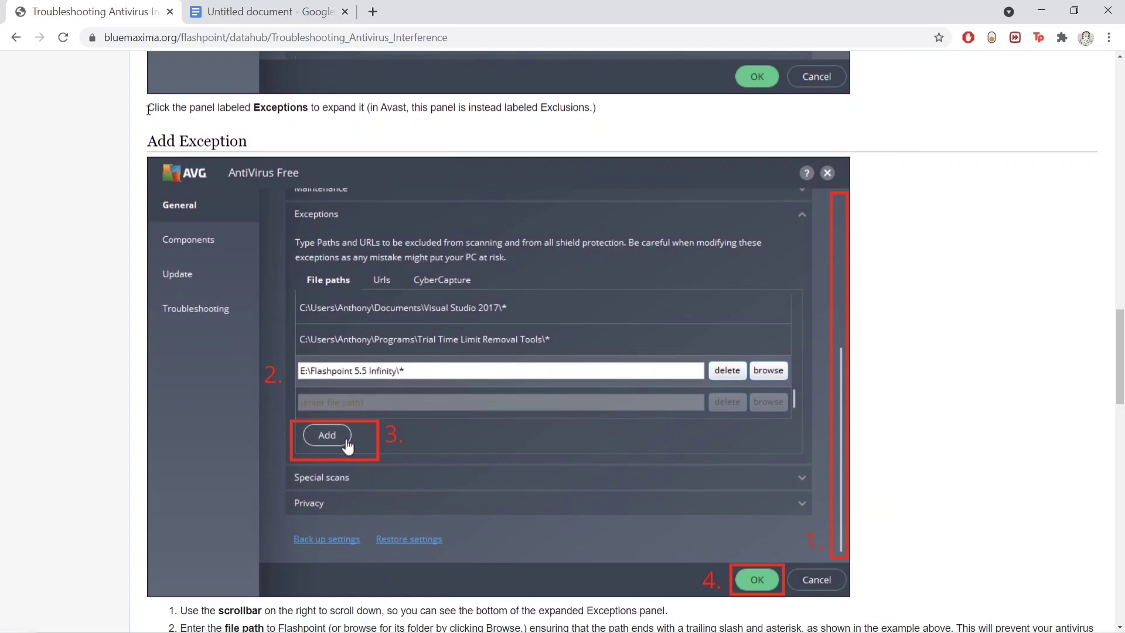
drag(148, 109, 613, 112)
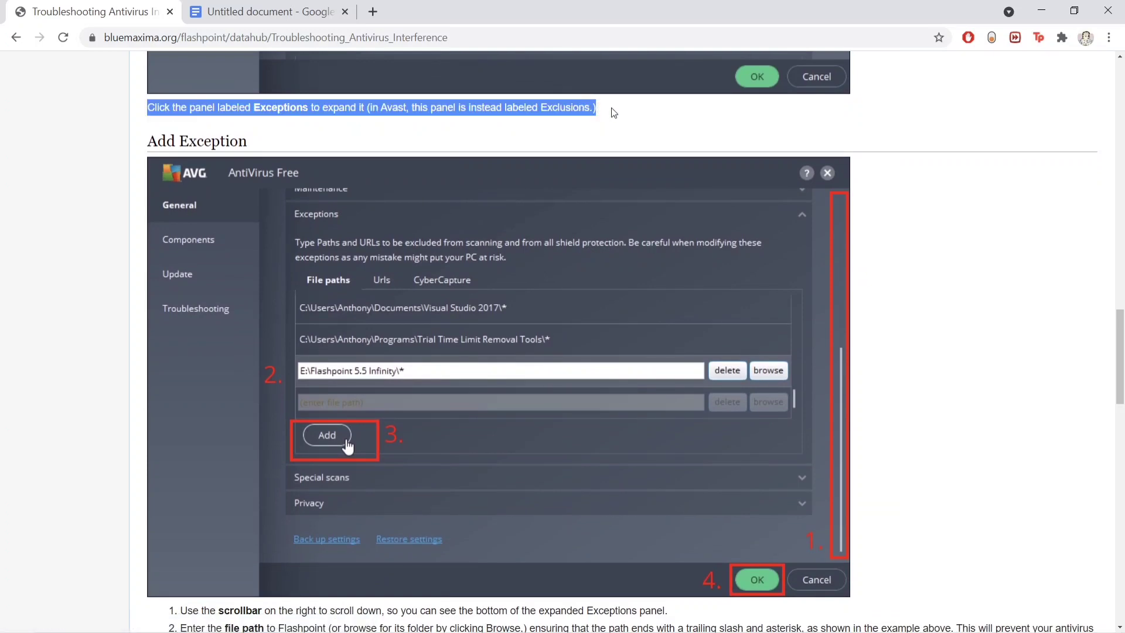
click(613, 113)
scroll(420, 474, down, 7)
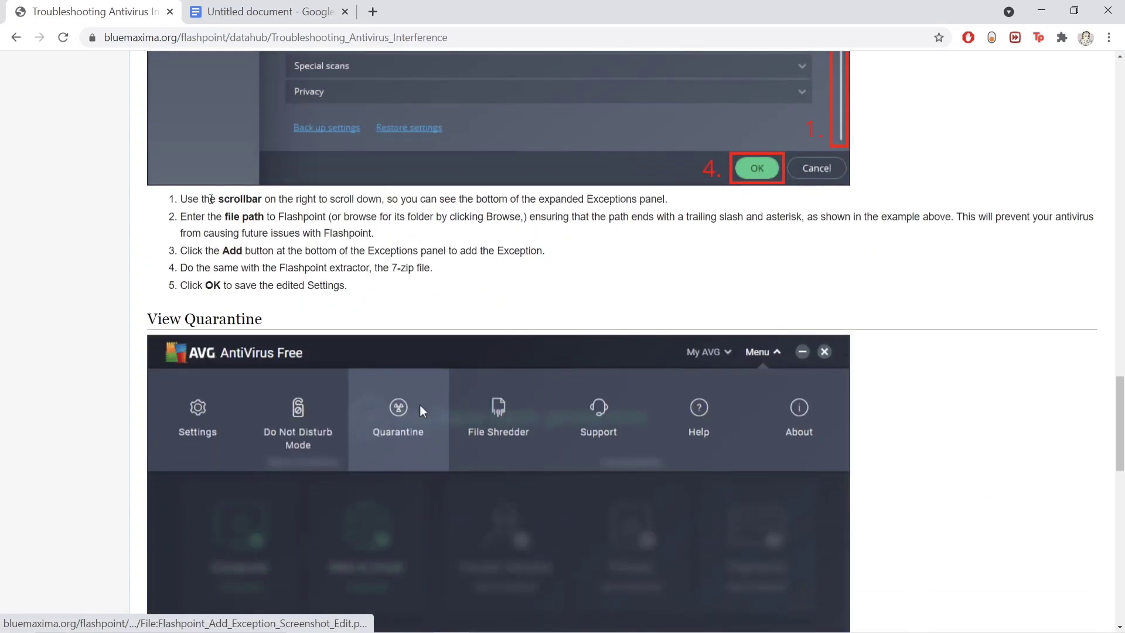
drag(179, 200, 399, 286)
click(399, 293)
Step: Examine the View Quarantine and Restore Files instructions, and return to the Flashpoint downloads page
scroll(402, 296, down, 9)
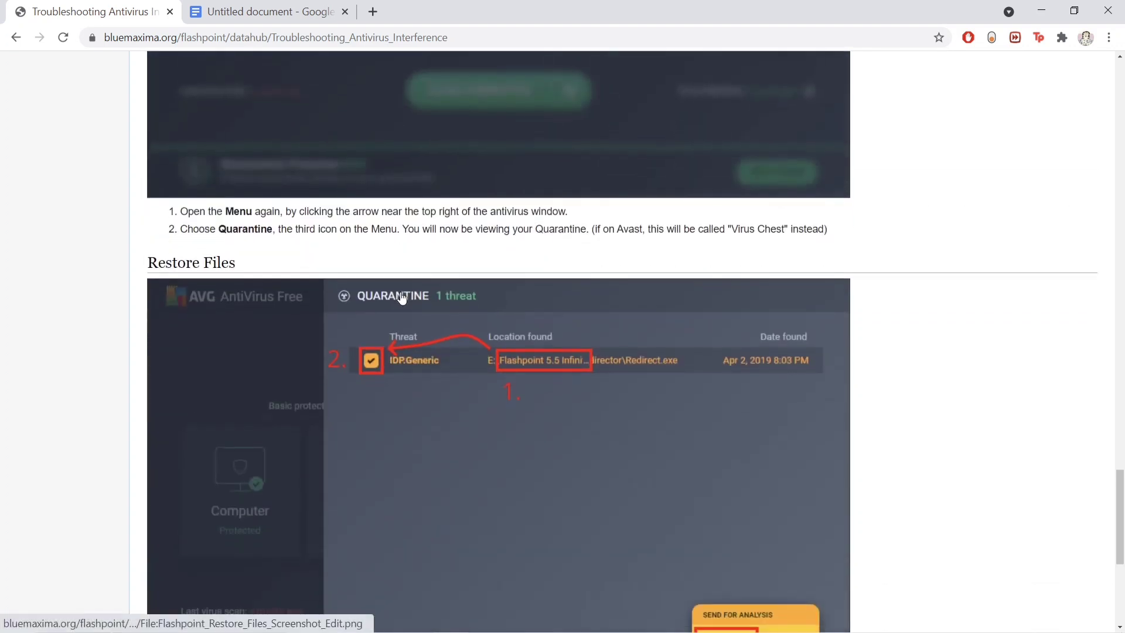
drag(179, 217, 610, 205)
drag(696, 211, 808, 246)
scroll(806, 243, down, 6)
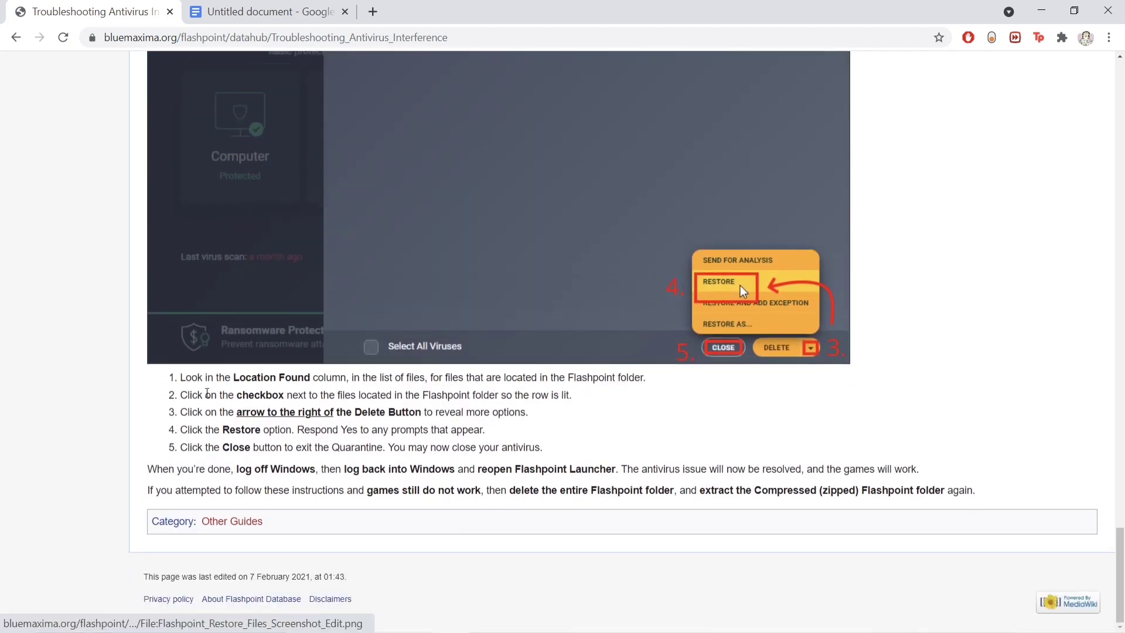
click(16, 37)
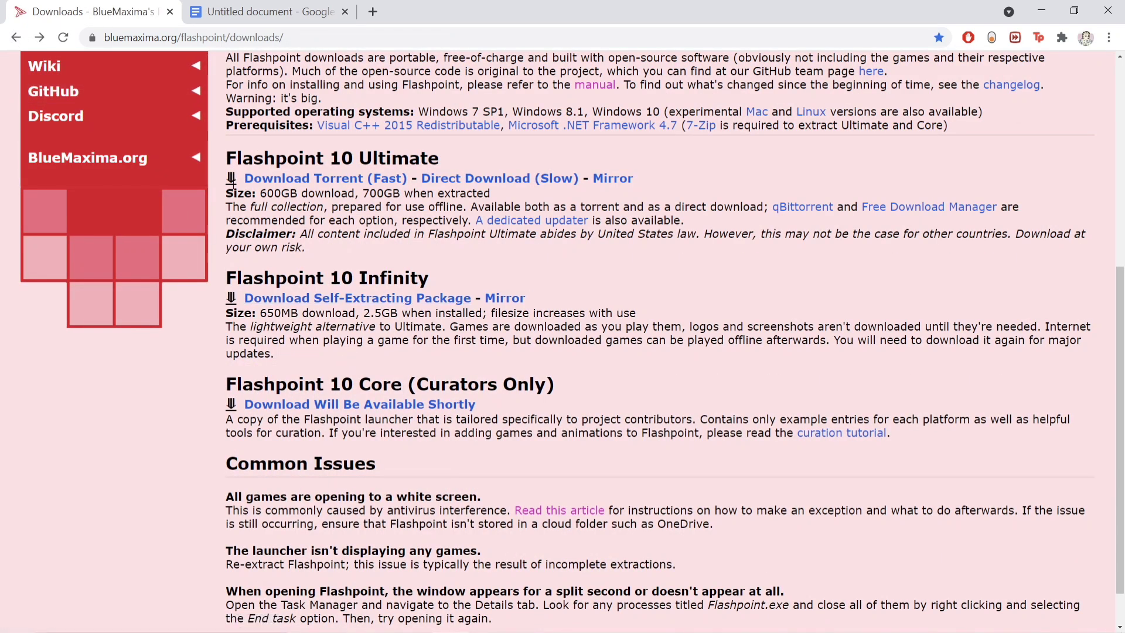
Step: Highlight the sizes of Flashpoint 10 Ultimate and Infinity, and download the self-extracting package of Flashpoint 10 Infinity
drag(231, 183, 374, 194)
click(356, 225)
drag(263, 319, 478, 317)
click(426, 268)
click(394, 301)
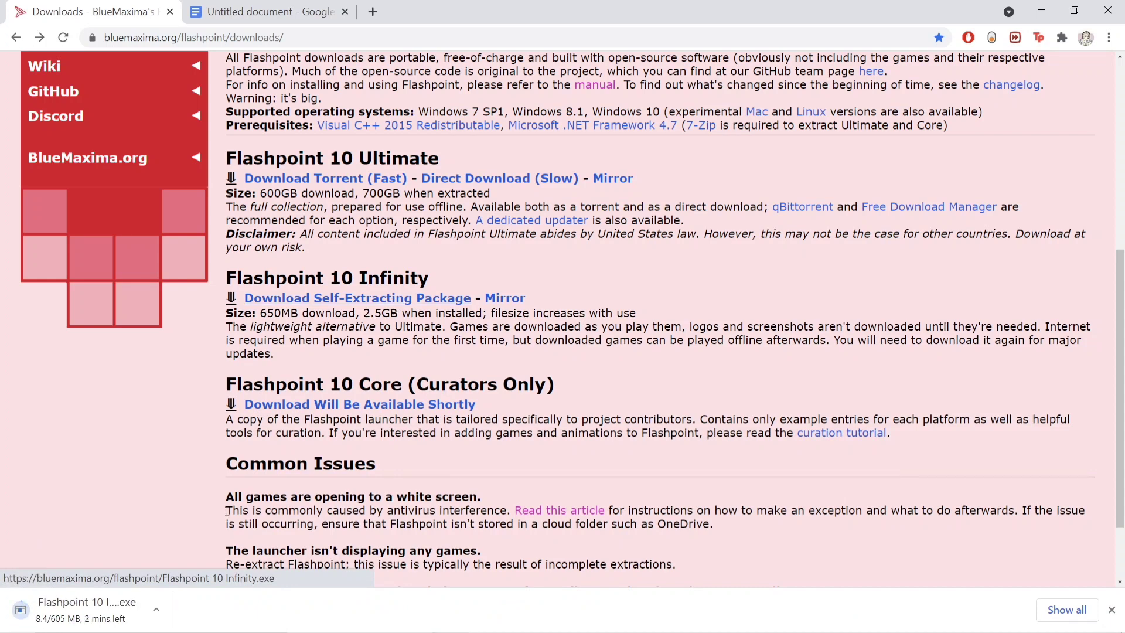
Step: Switch to the Google Docs document and start a new line below the welcome text with "Make sure"
click(231, 11)
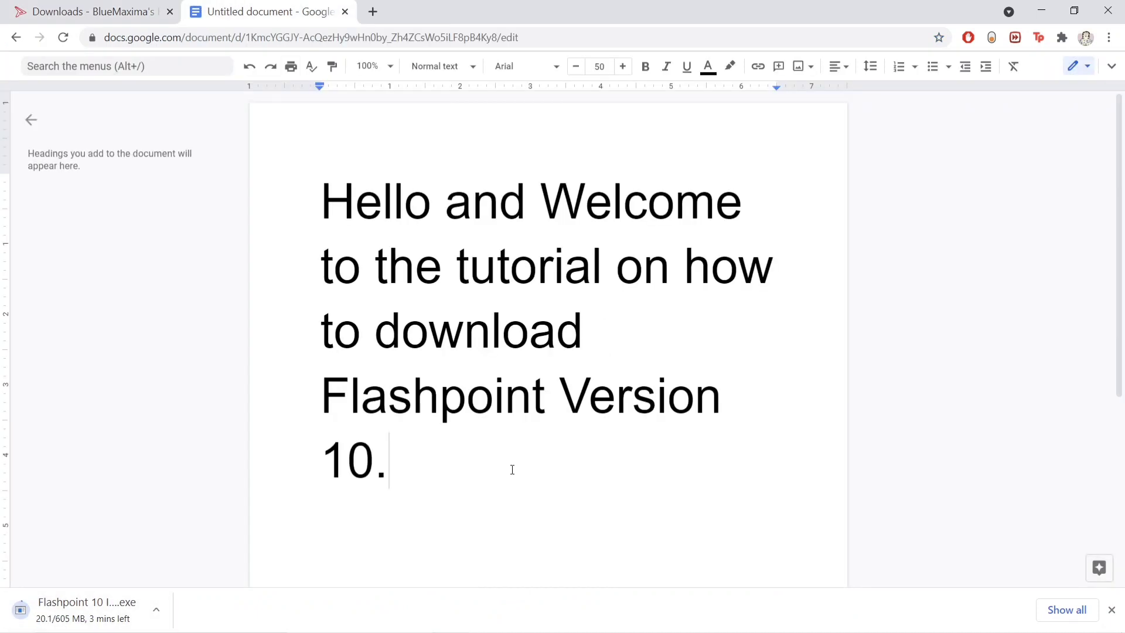
text(Makre sure)
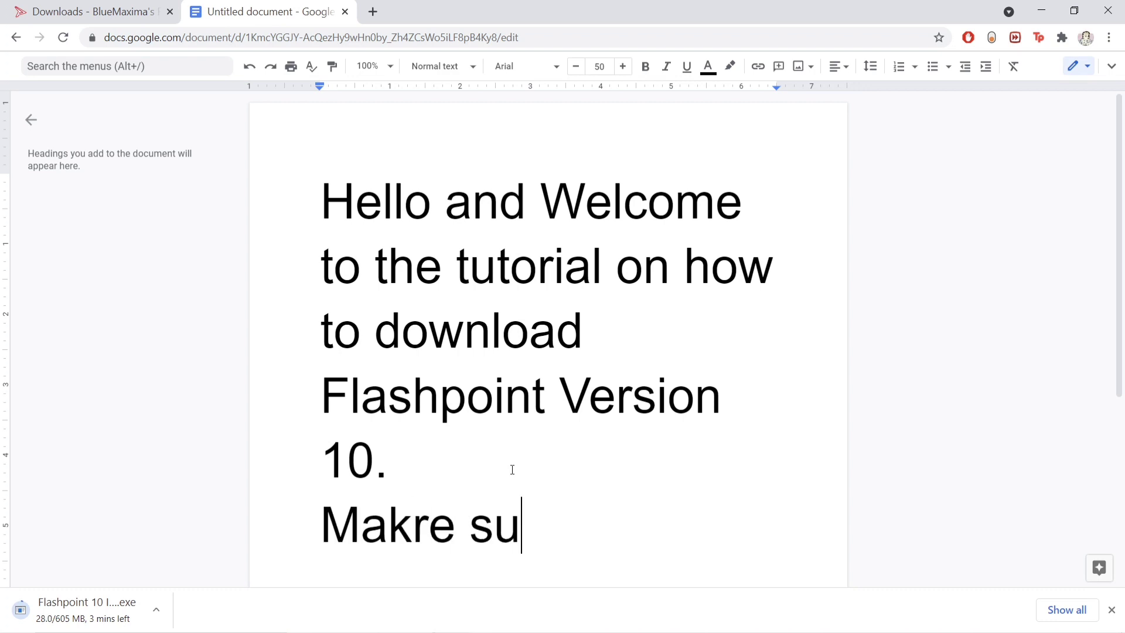
key(BackSpace)
key(BackSpace)
key(BackSpace)
key(BackSpace)
key(BackSpace)
key(BackSpace)
key(BackSpace)
key(BackSpace)
text(e sure)
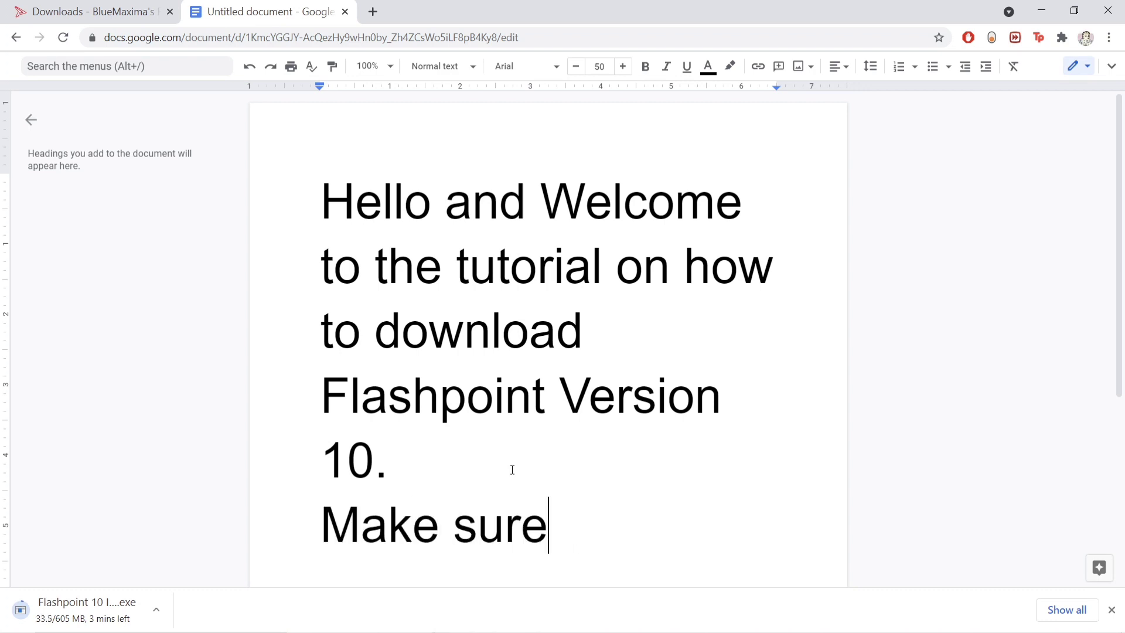
Step: Continue the new line with "to allow Flashpoint to", correcting the misspelled name
text( to allow lashp)
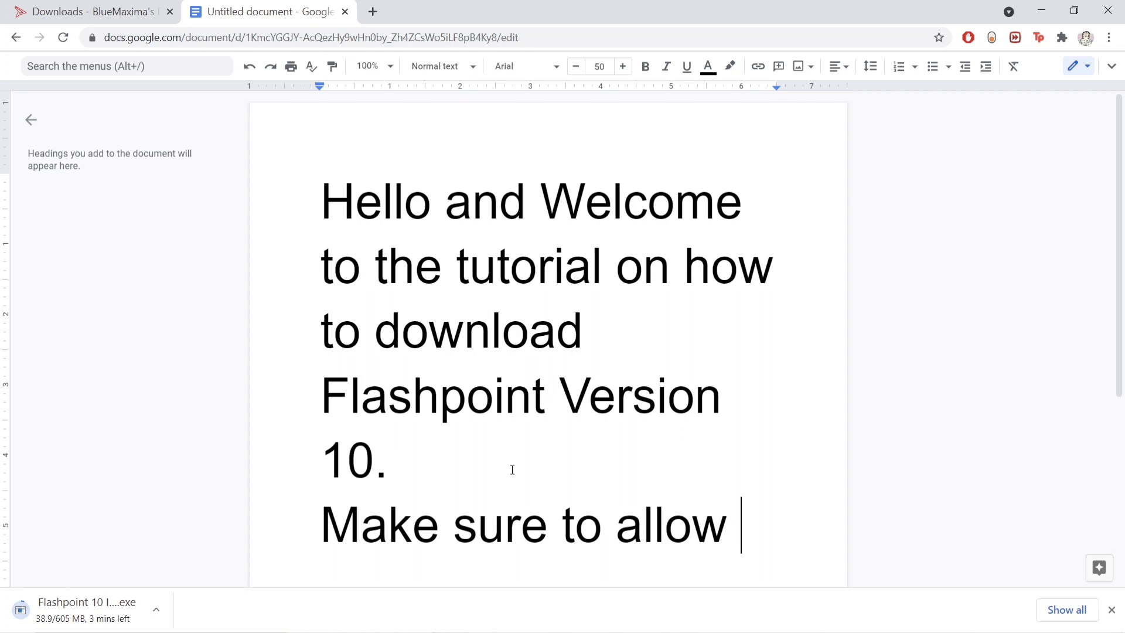
key(BackSpace)
key(BackSpace)
key(BackSpace)
key(BackSpace)
key(BackSpace)
text(Flashpoint to)
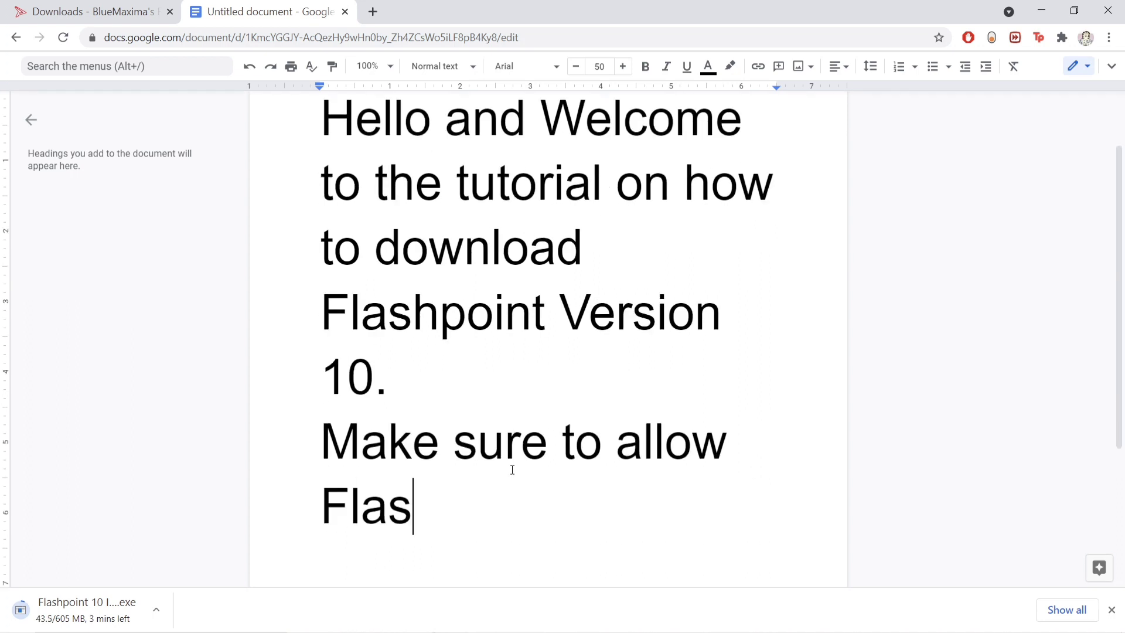
Step: Continue the sentence at the end of the document with "download if you have AVG"
click(512, 469)
key(BackSpace)
text(d)
key(BackSpace)
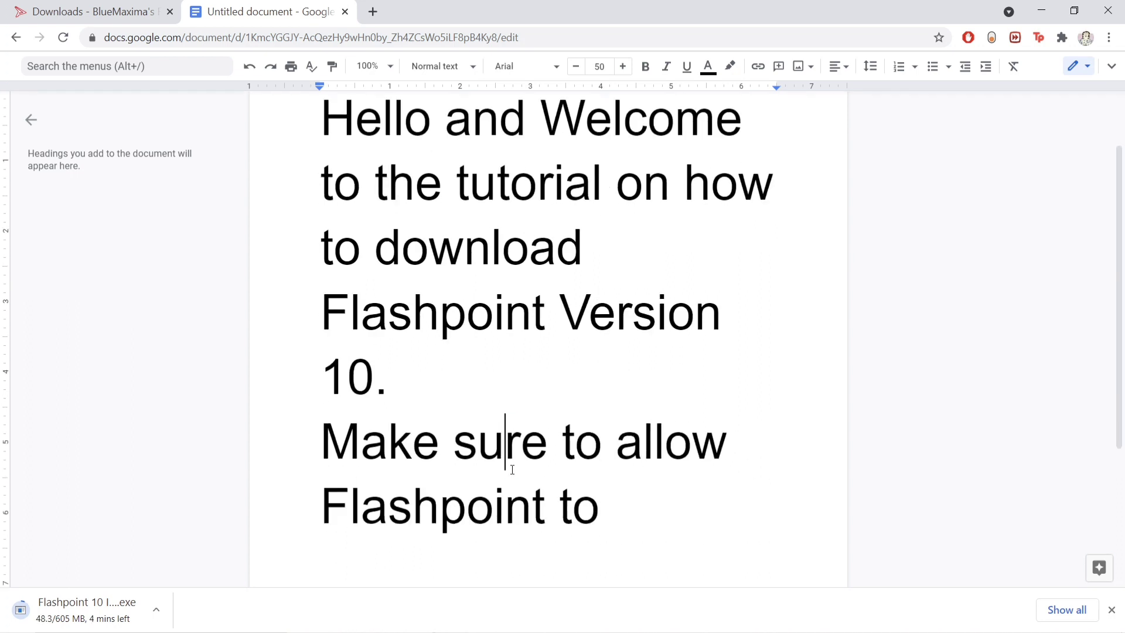
key(ctrl+End)
text(download )
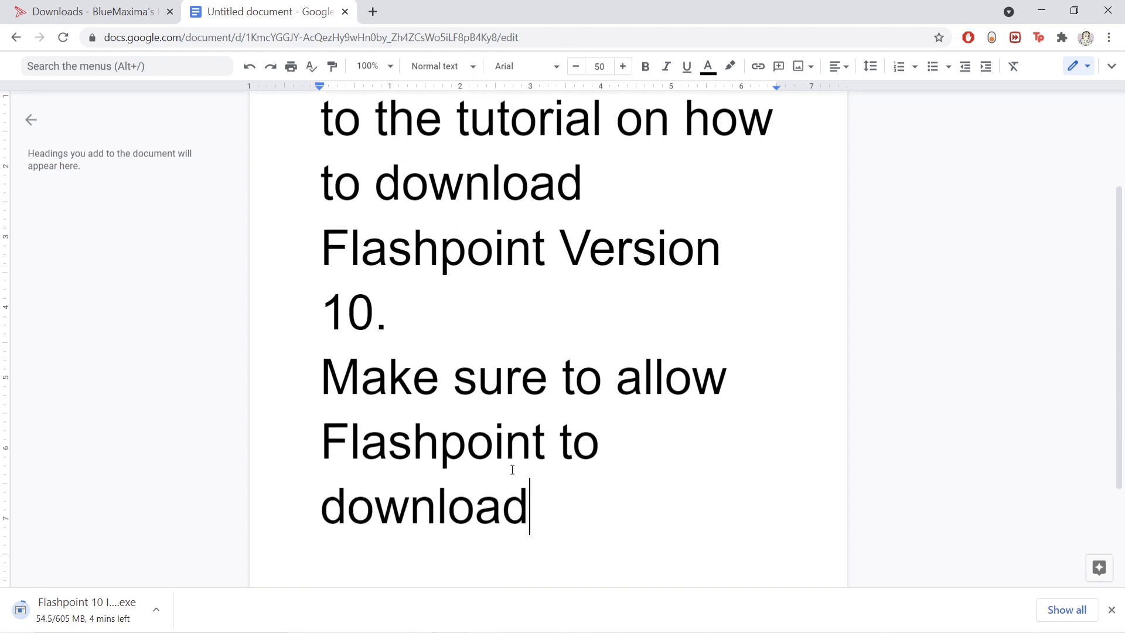
text(if y)
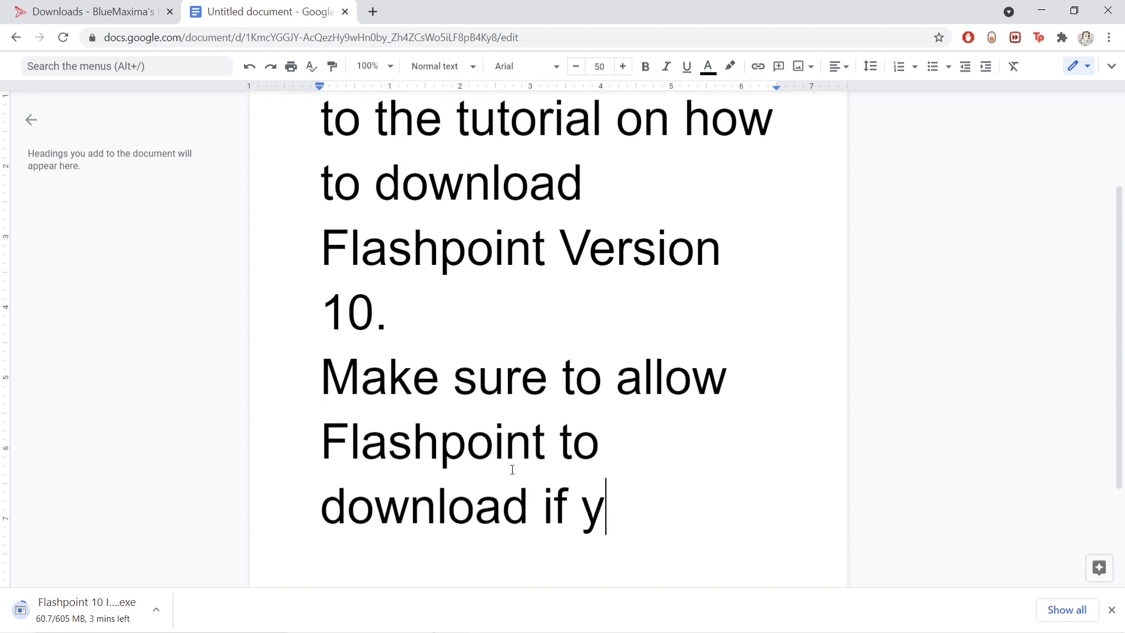
text(ou have AVG )
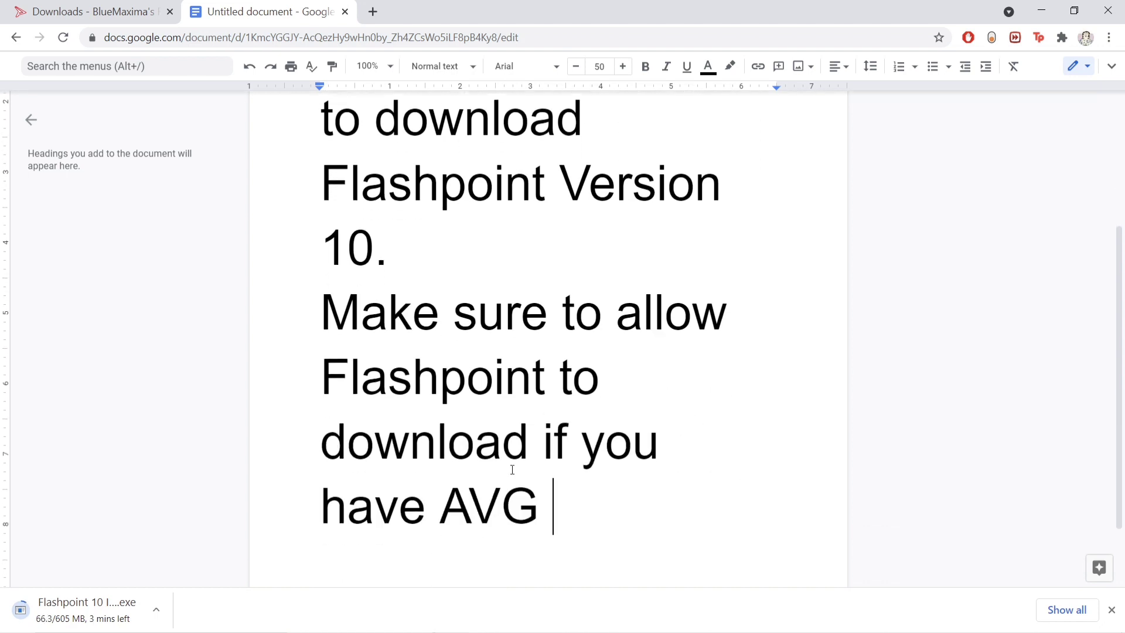
text(or Av)
click(512, 469)
text(s)
key(Left)
key(Left)
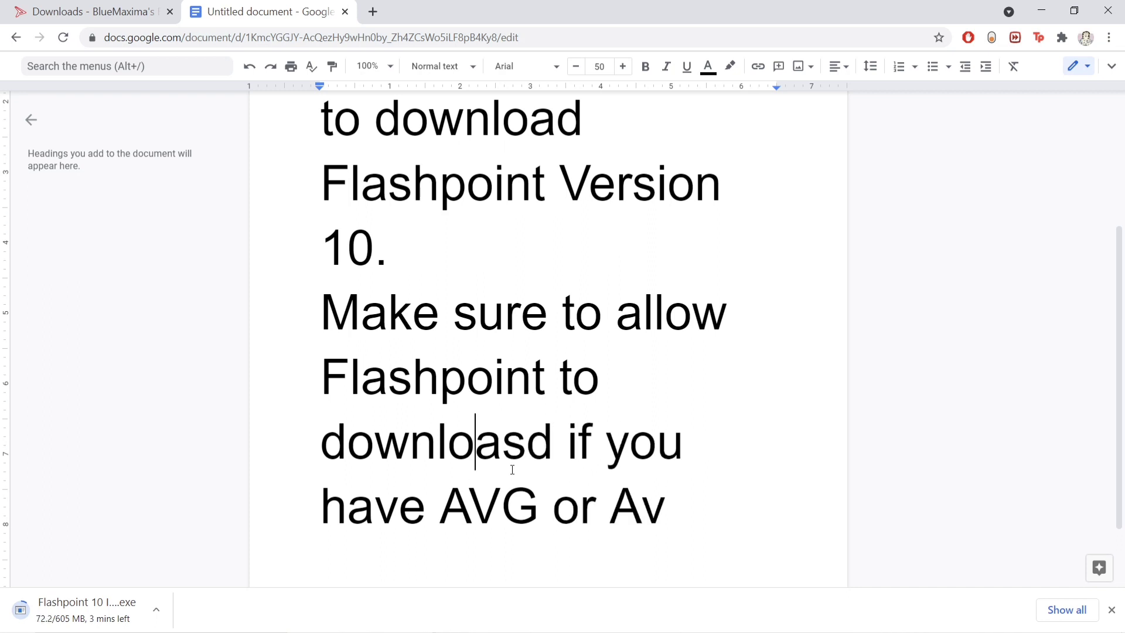
key(BackSpace)
key(Right)
key(Right)
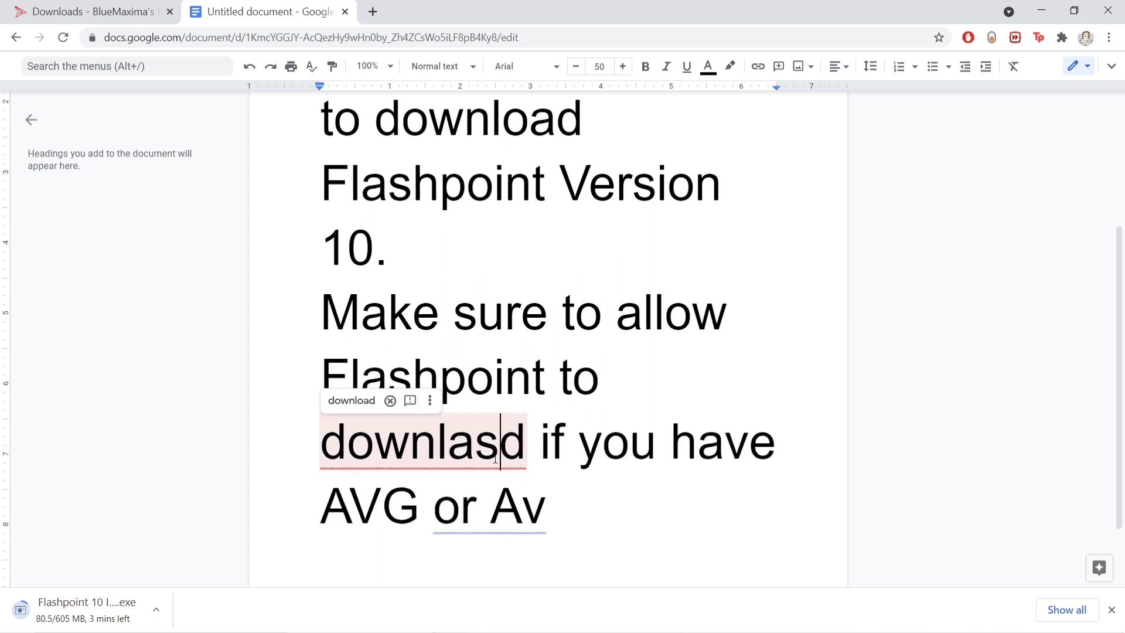
key(BackSpace)
key(BackSpace)
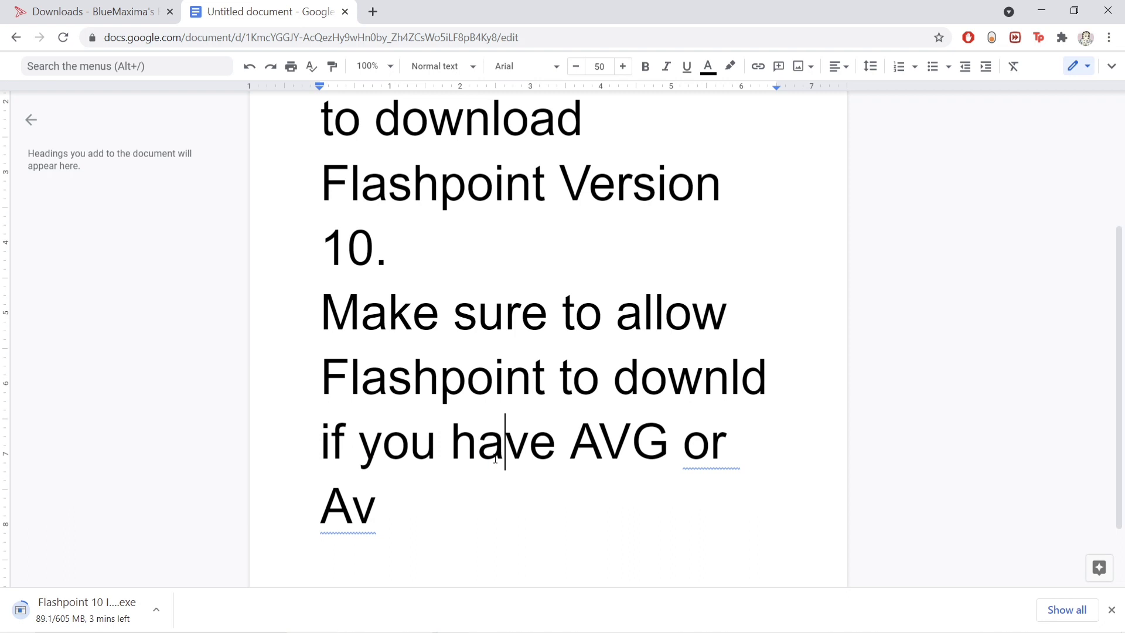
text(o)
key(BackSpace)
click(251, 69)
text(oaasd if you)
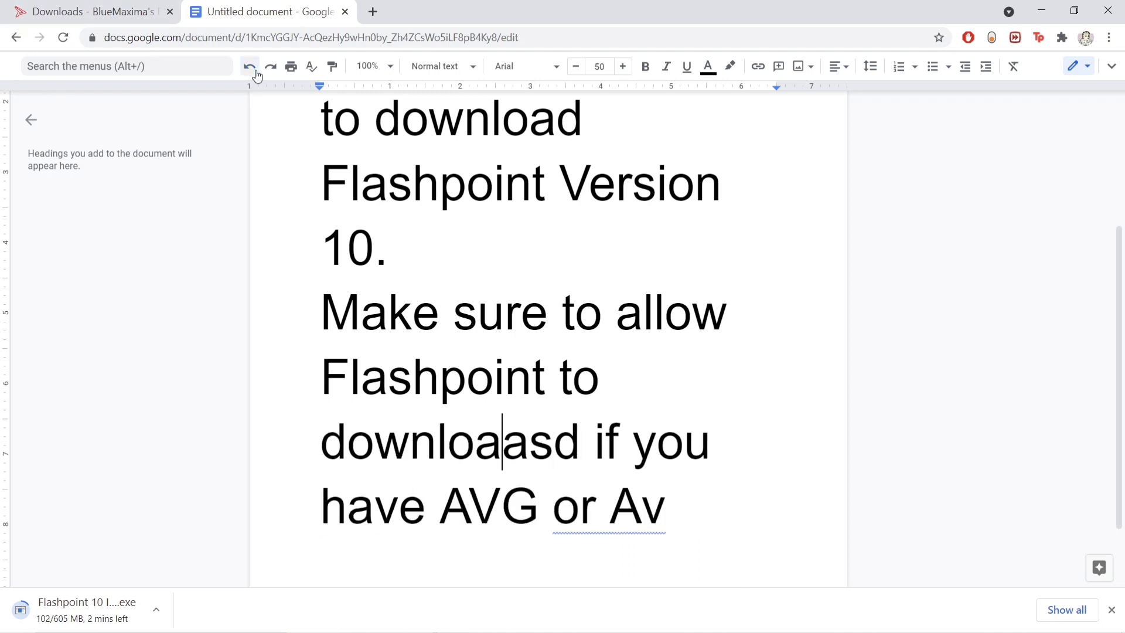
click(256, 70)
click(256, 70)
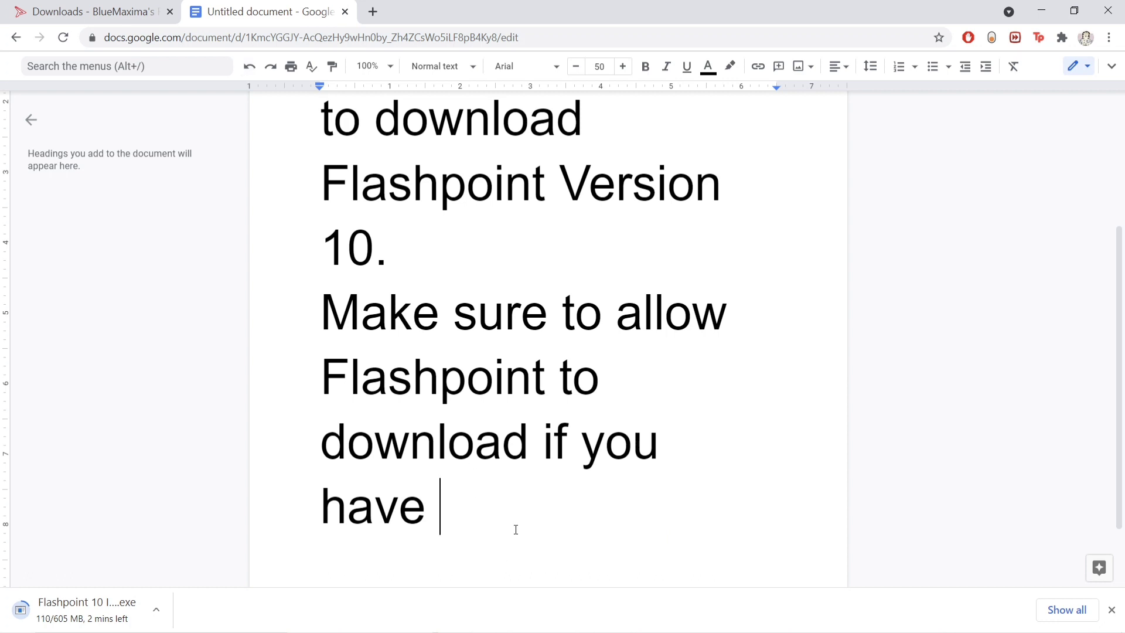
Step: Continue the text after "download if you have" with "AVG or Avast", removing the stray page break and letters
text(AVG or A)
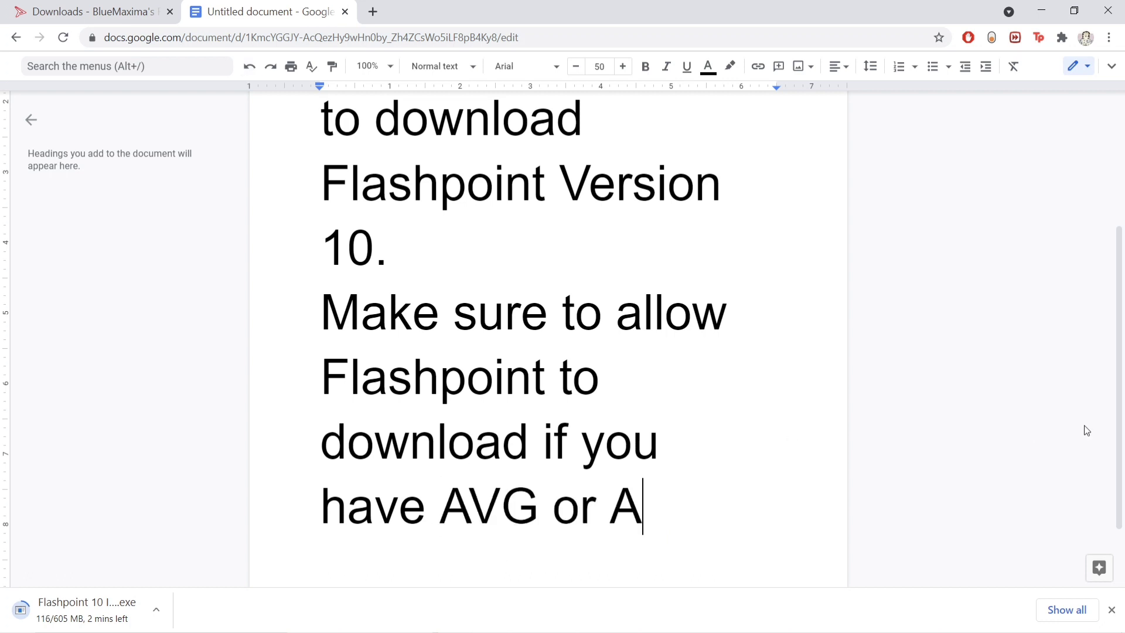
text(vast)
key(Home)
key(ctrl+Return)
text(as)
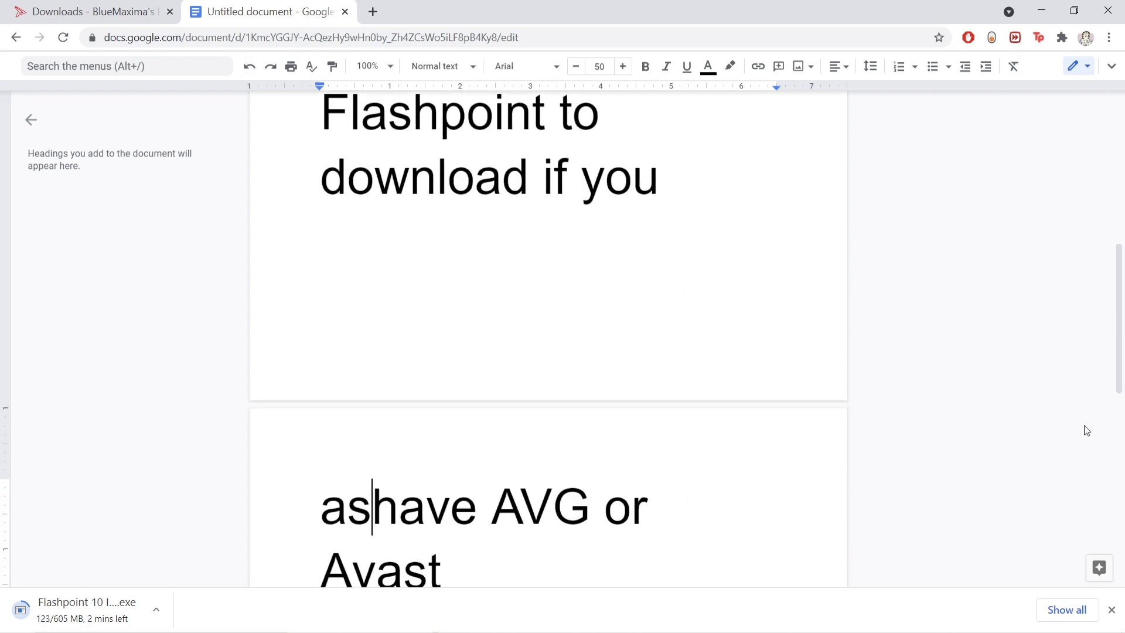
key(BackSpace)
key(BackSpace)
key(BackSpace)
key(End)
Step: Finish the sentence after "Avast" with "or else it won't work...."
text(or it)
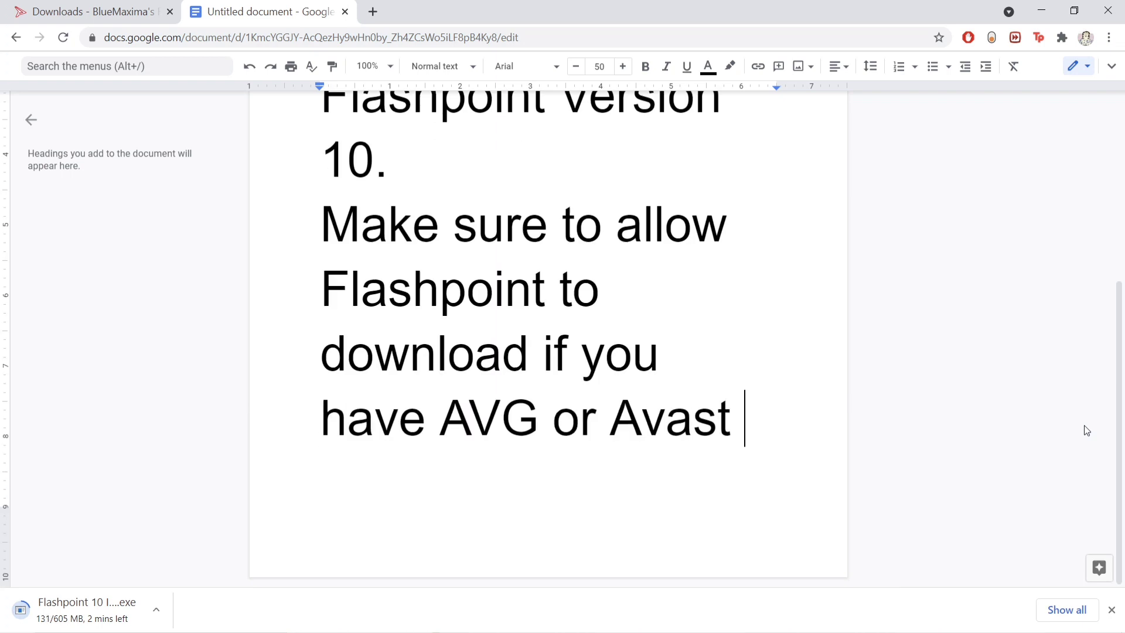
key(Home)
key(shift+Left)
click(771, 490)
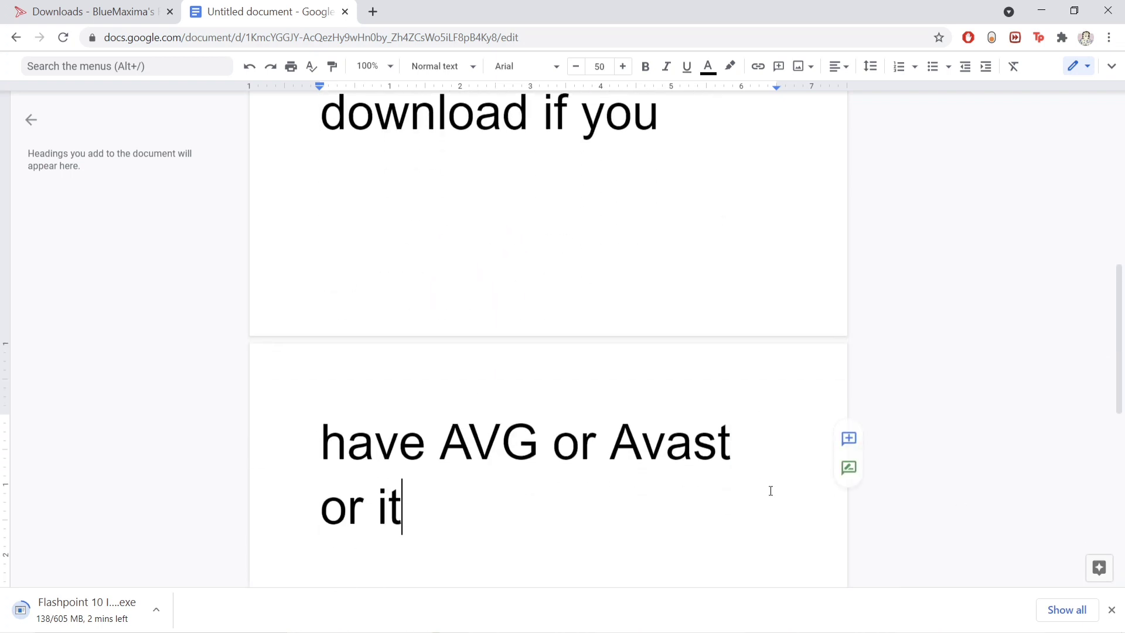
key(BackSpace)
key(BackSpace)
text(else it )
text(won'twor)
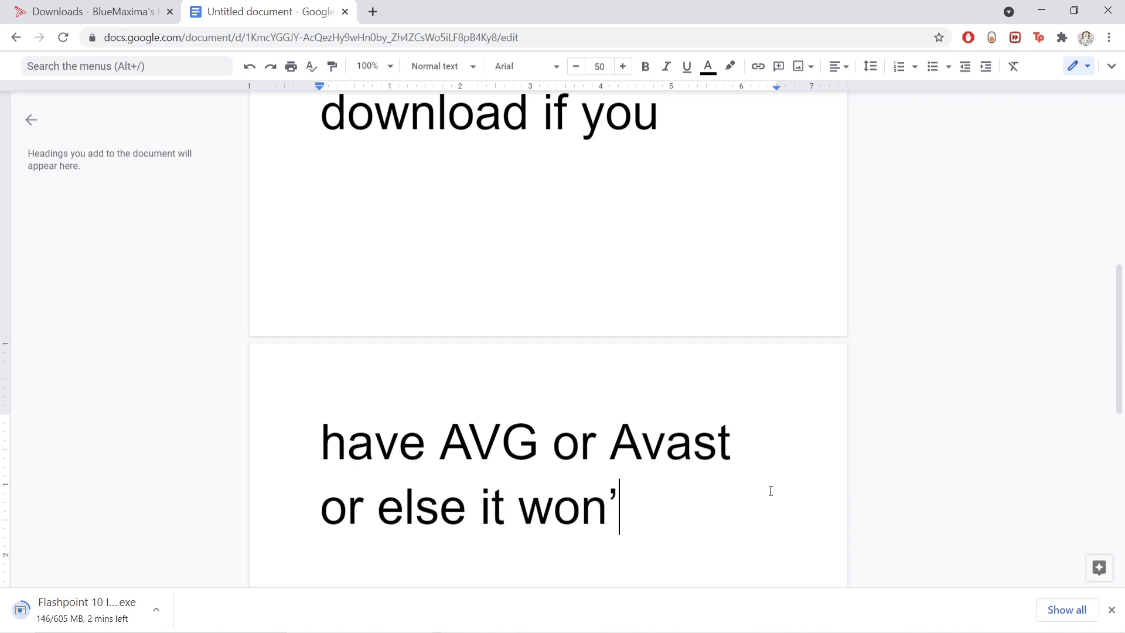
key(BackSpace)
key(BackSpace)
key(BackSpace)
text(work....)
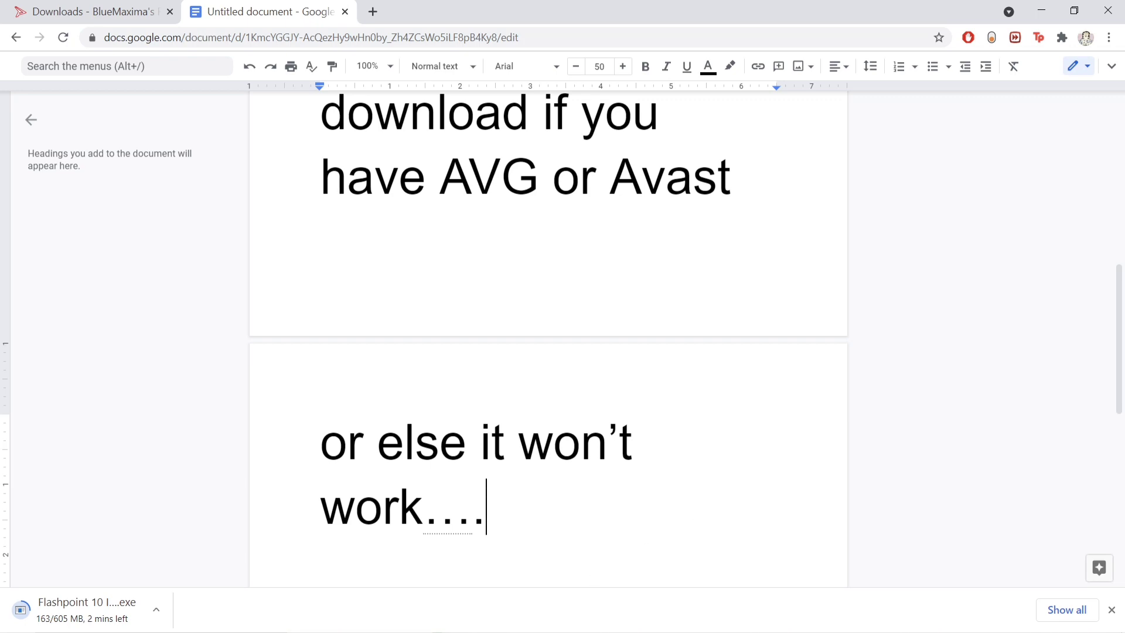
Step: Close the document and highlight the antivirus interference explanation under the white screen issue on the downloads page
mouse_move(347, 628)
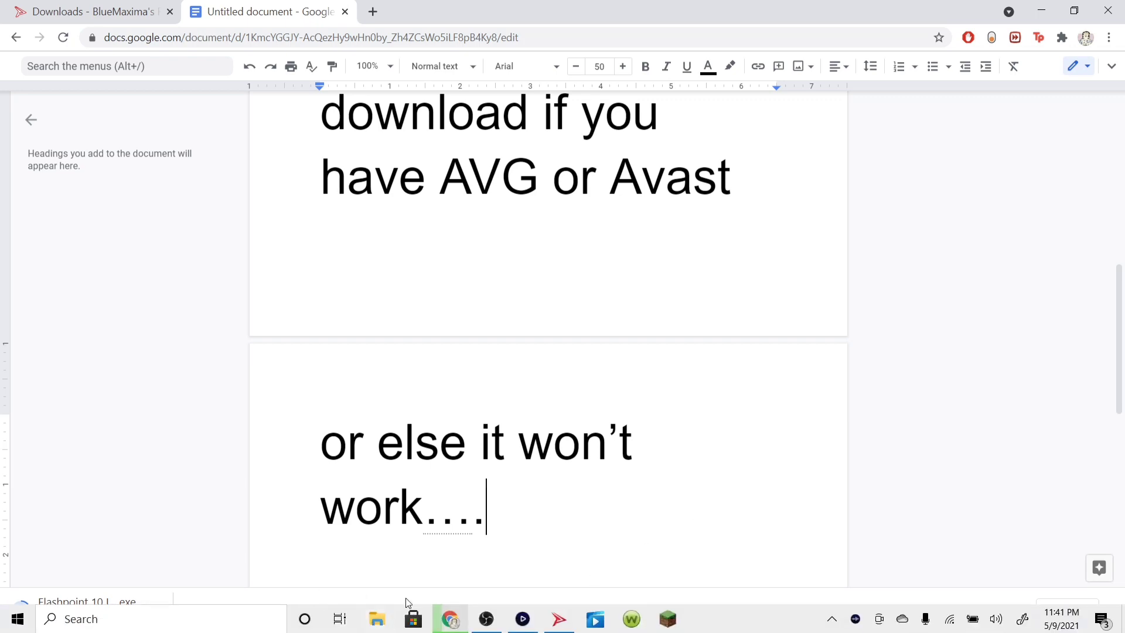
key(ctrl+w)
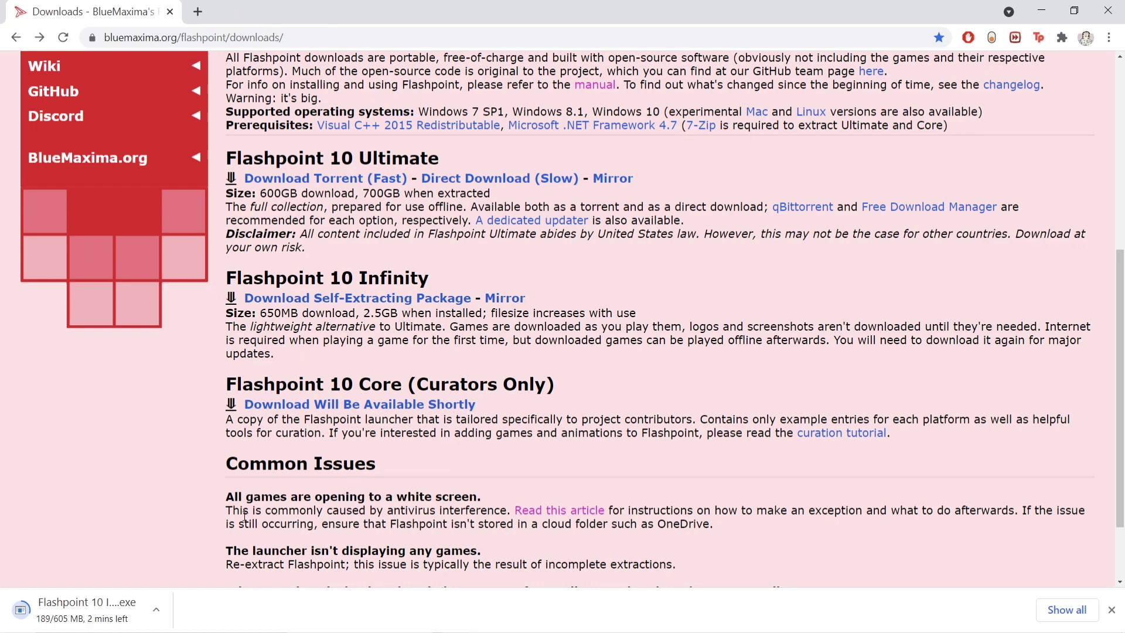
drag(244, 516, 922, 524)
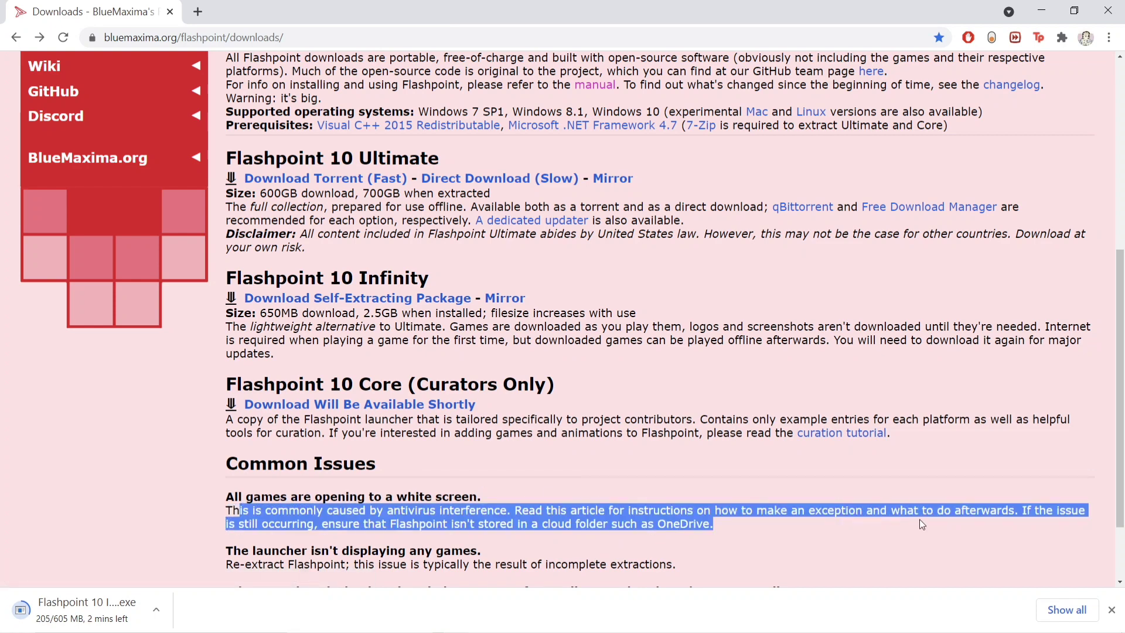
Step: Review the Common Issues entries on the downloads page, highlighting the fixes from the launcher not displaying games onwards
scroll(677, 497, down, 2)
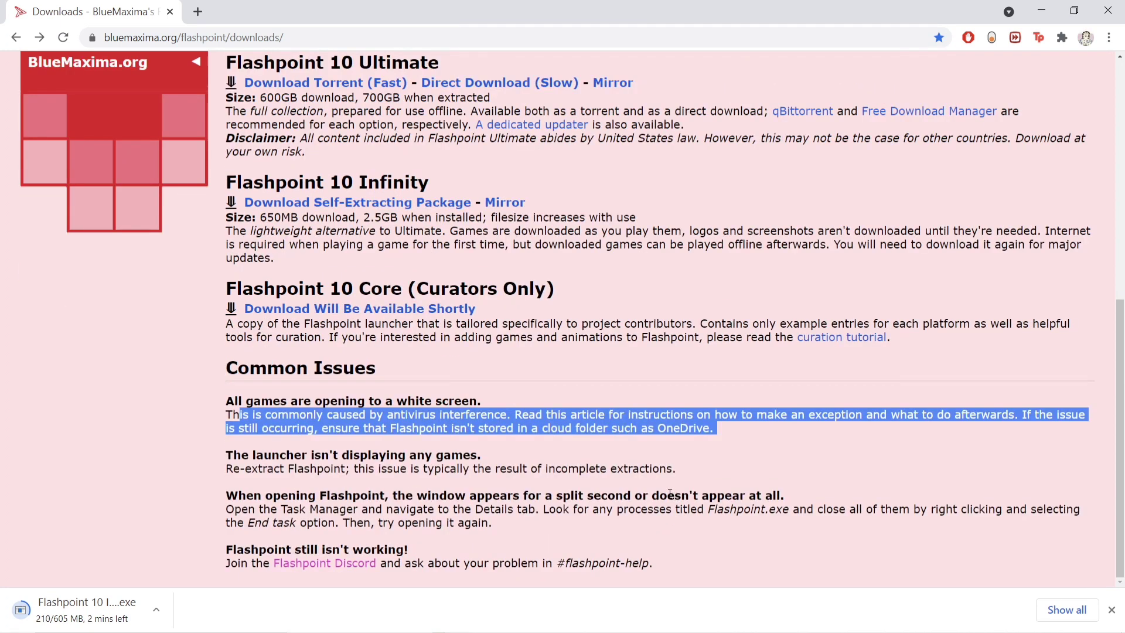
click(397, 466)
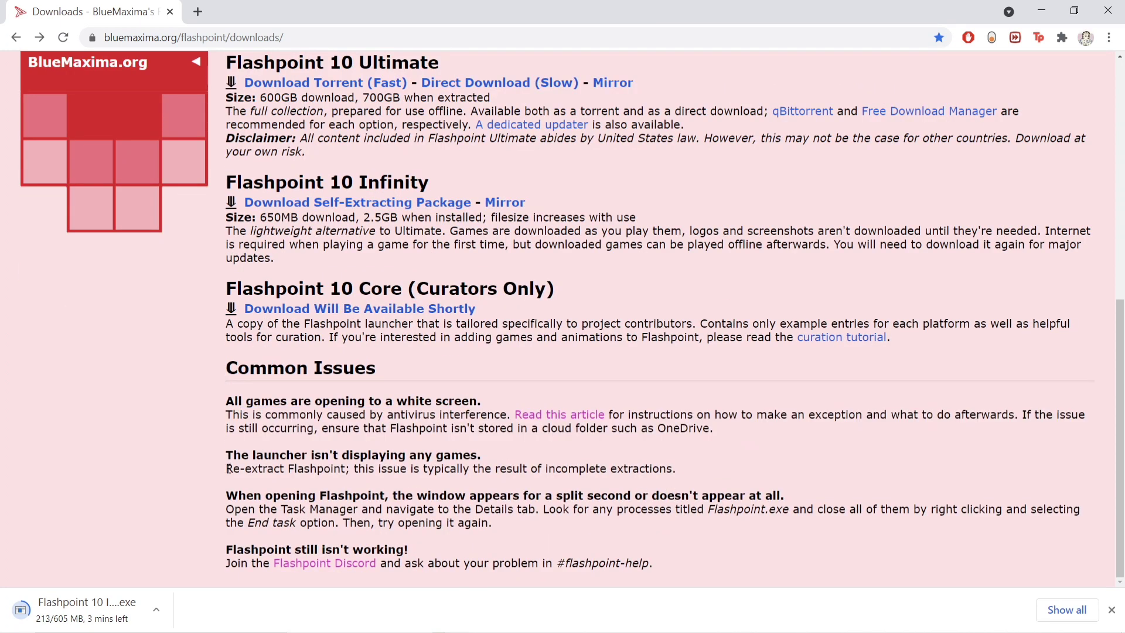
drag(228, 469, 382, 457)
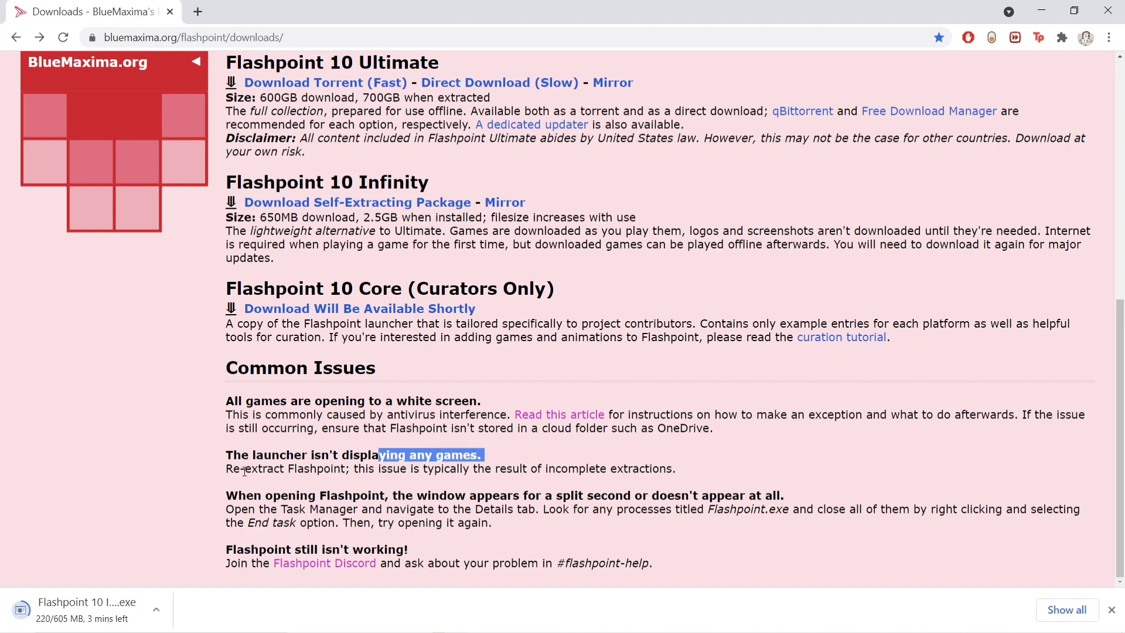
double_click(282, 456)
click(263, 467)
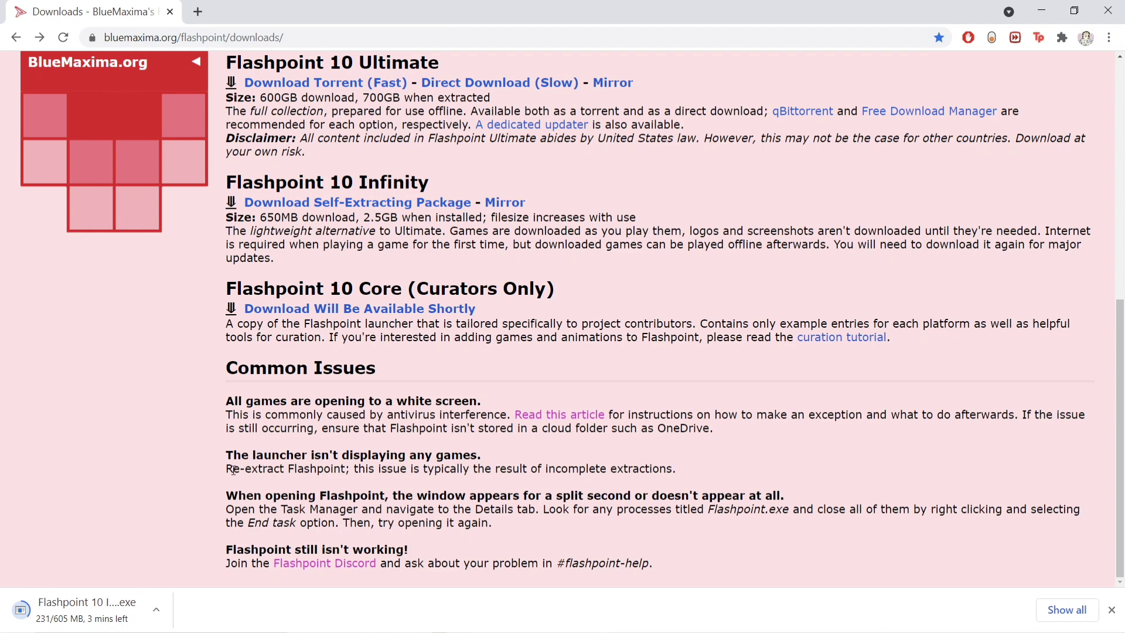
drag(228, 469, 740, 583)
click(416, 516)
Step: View the linked article on troubleshooting antivirus interference and return to the downloads page
click(548, 419)
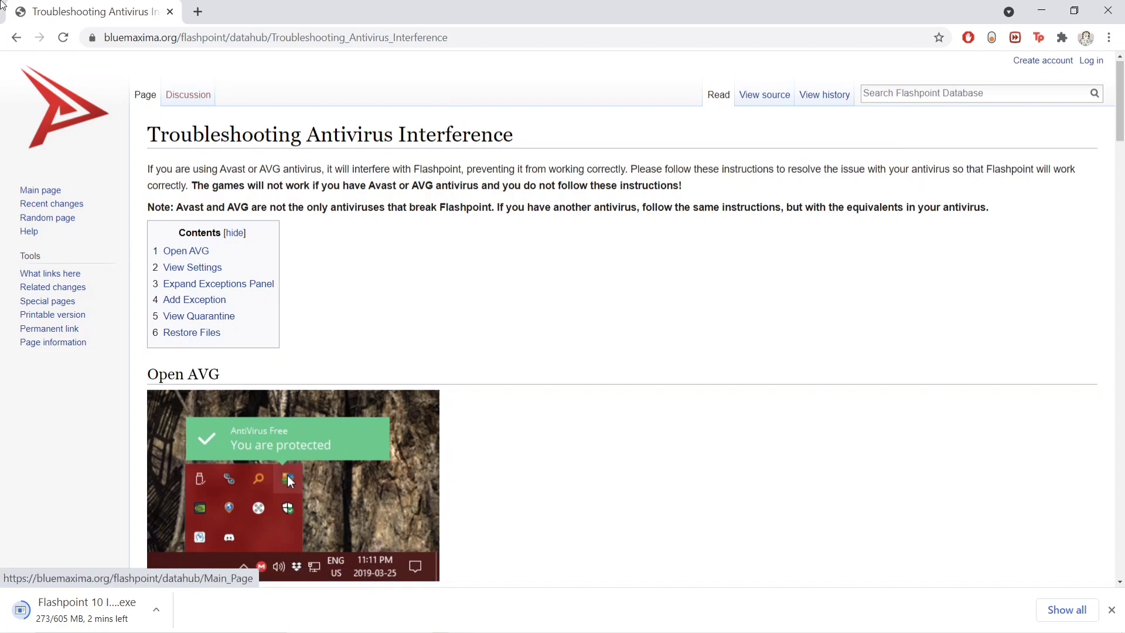
click(17, 39)
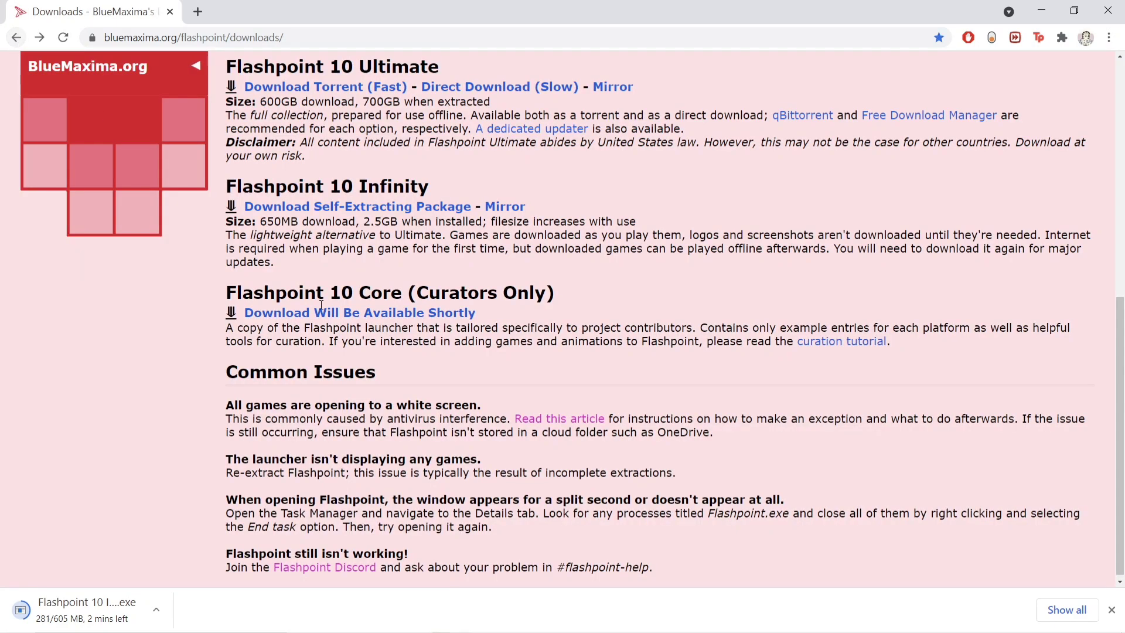
scroll(321, 305, up, 8)
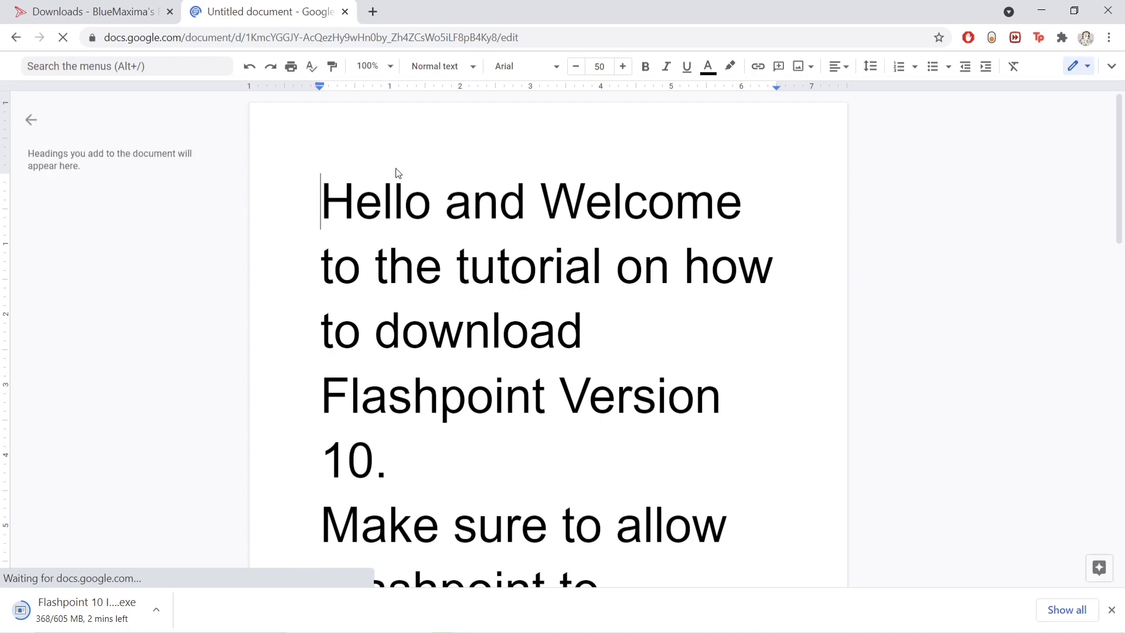
Step: In the Google Docs document, replace the antivirus warning below the welcome sentence with "Now we wait for it to finish downloading..."
scroll(397, 174, down, 5)
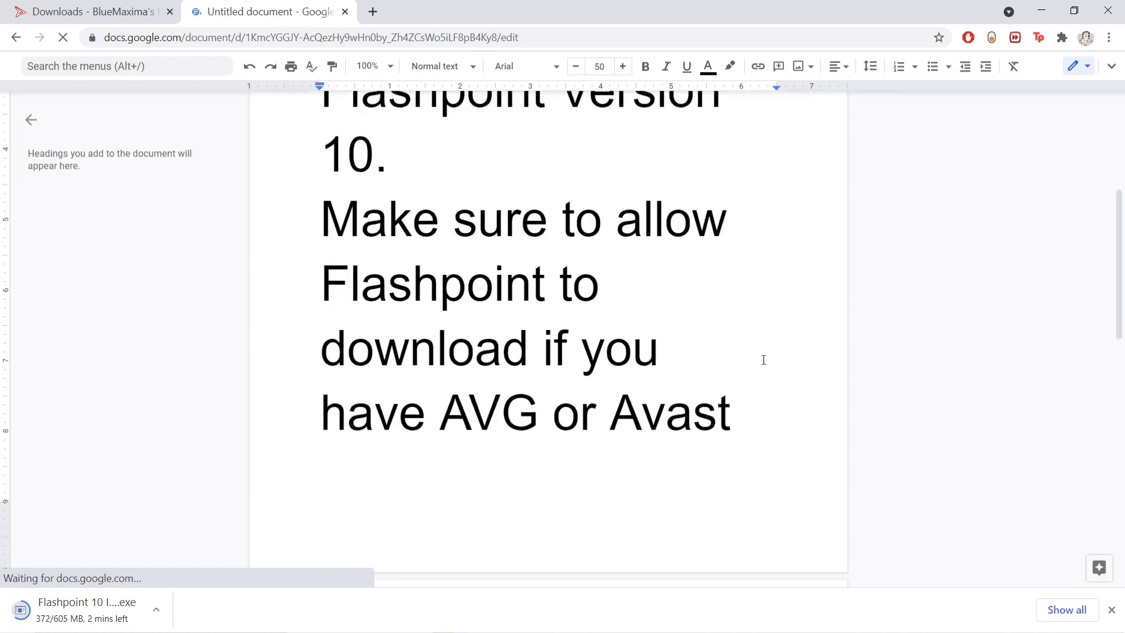
scroll(716, 477, down, 7)
drag(555, 430, 342, 297)
key(BackSpace)
text(Now)
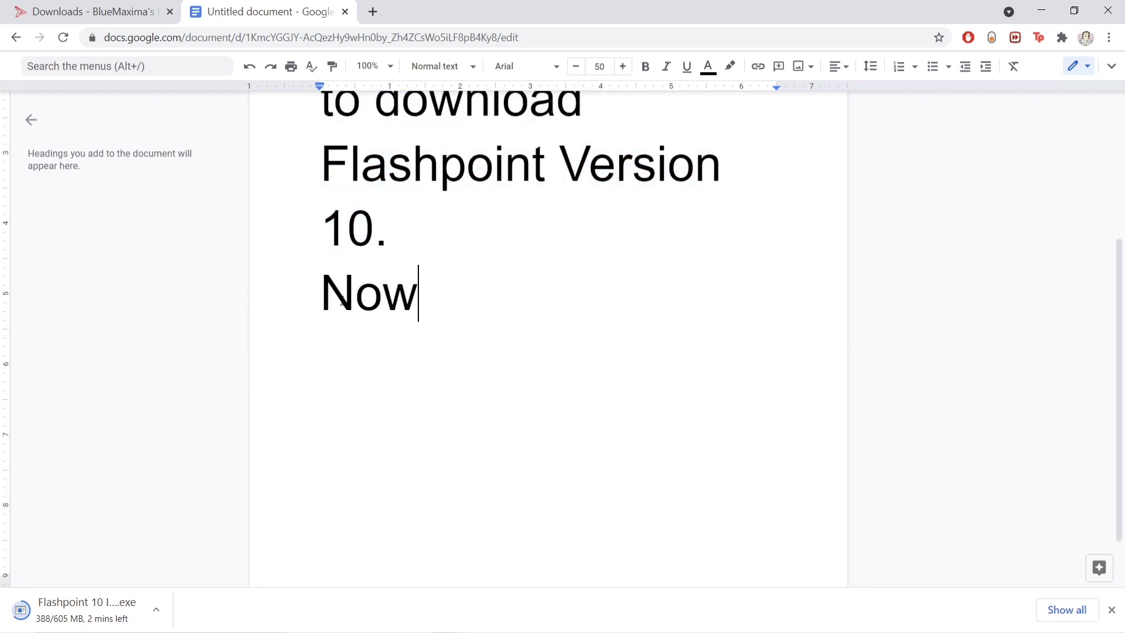
text( we wait for it )
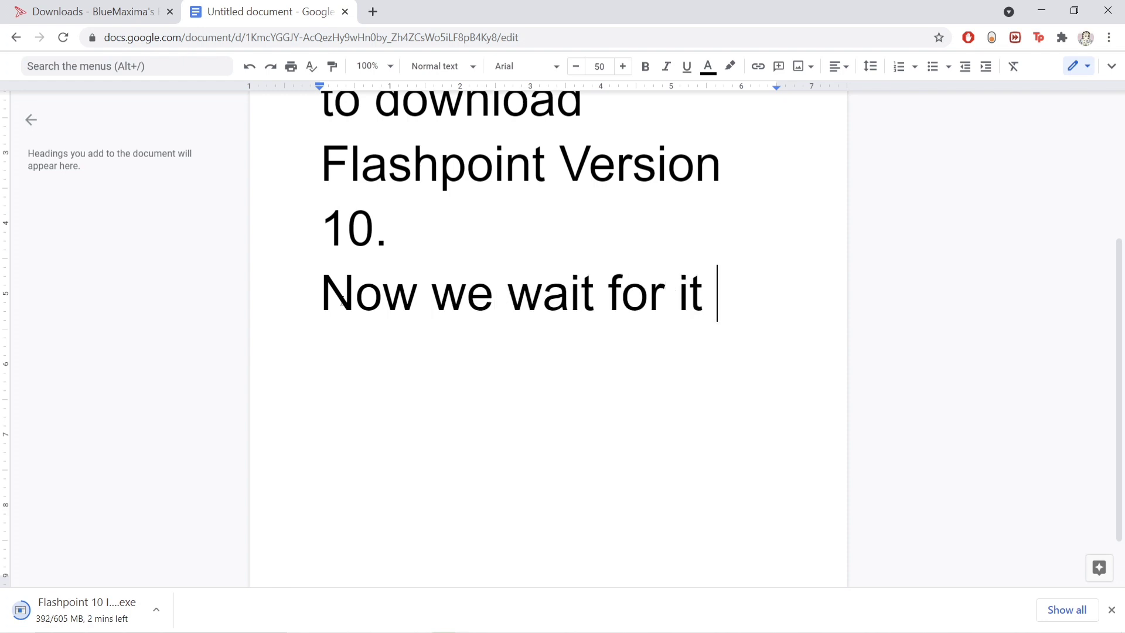
text(to finish d)
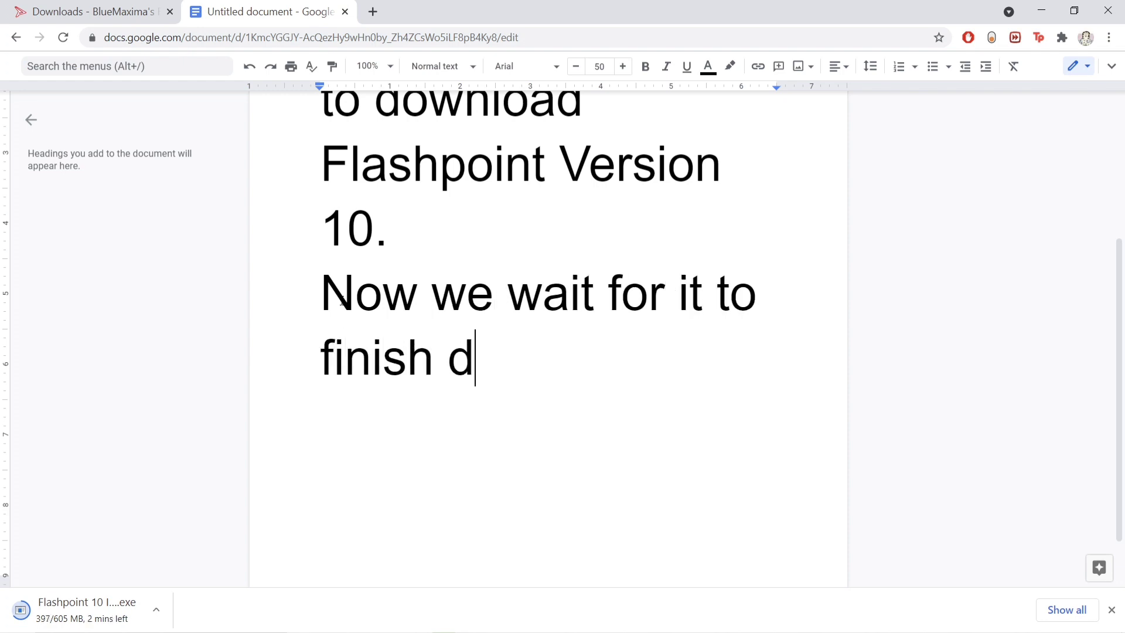
text(ownloading...)
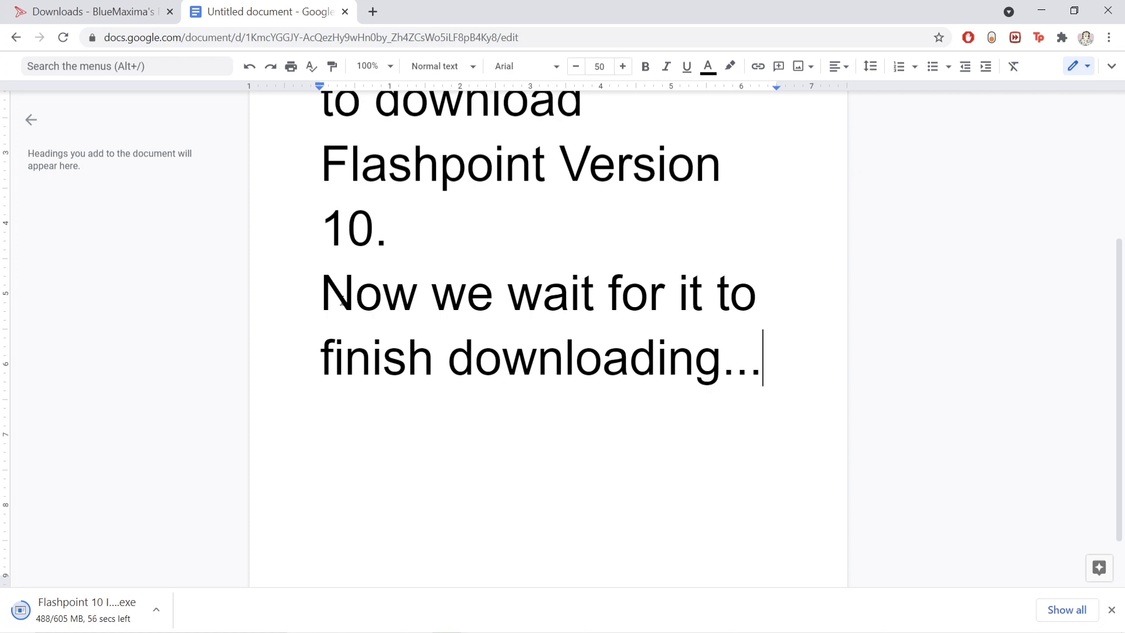
Step: Delete the sentence about waiting for the download, keeping the welcome sentence above it
key(BackSpace)
key(BackSpace)
key(BackSpace)
key(BackSpace)
key(BackSpace)
key(BackSpace)
key(BackSpace)
key(BackSpace)
key(BackSpace)
key(BackSpace)
key(BackSpace)
key(BackSpace)
key(BackSpace)
key(BackSpace)
key(BackSpace)
key(BackSpace)
key(BackSpace)
key(BackSpace)
key(BackSpace)
key(BackSpace)
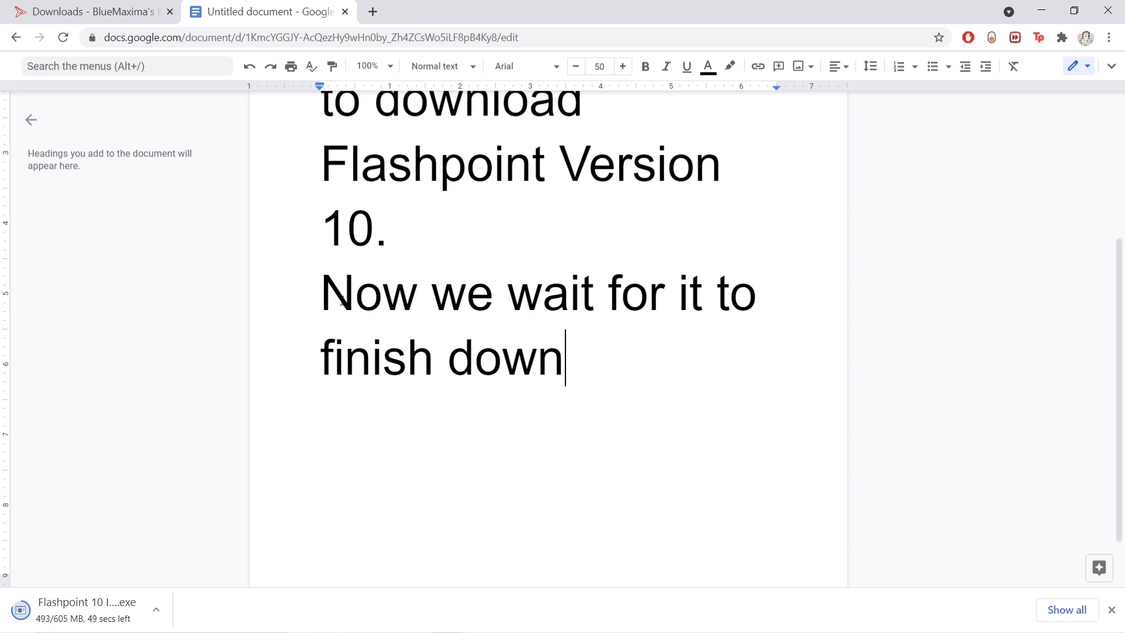
key(BackSpace)
key(BackSpace)
key(BackSpace)
key(BackSpace)
key(BackSpace)
key(BackSpace)
key(BackSpace)
key(BackSpace)
key(BackSpace)
key(BackSpace)
key(BackSpace)
key(BackSpace)
key(BackSpace)
key(BackSpace)
key(BackSpace)
key(BackSpace)
key(BackSpace)
key(BackSpace)
key(BackSpace)
key(BackSpace)
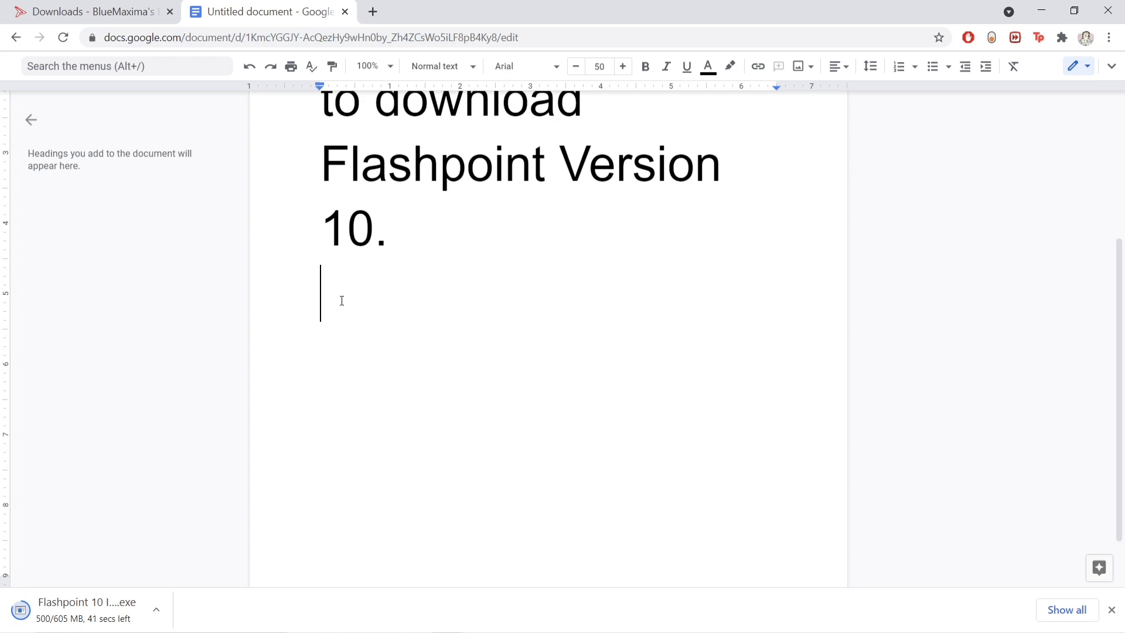
Step: Below the welcome sentence, write "Type any comments for any questions or if you need help with flashpoint or starting it up.."
key(Return)
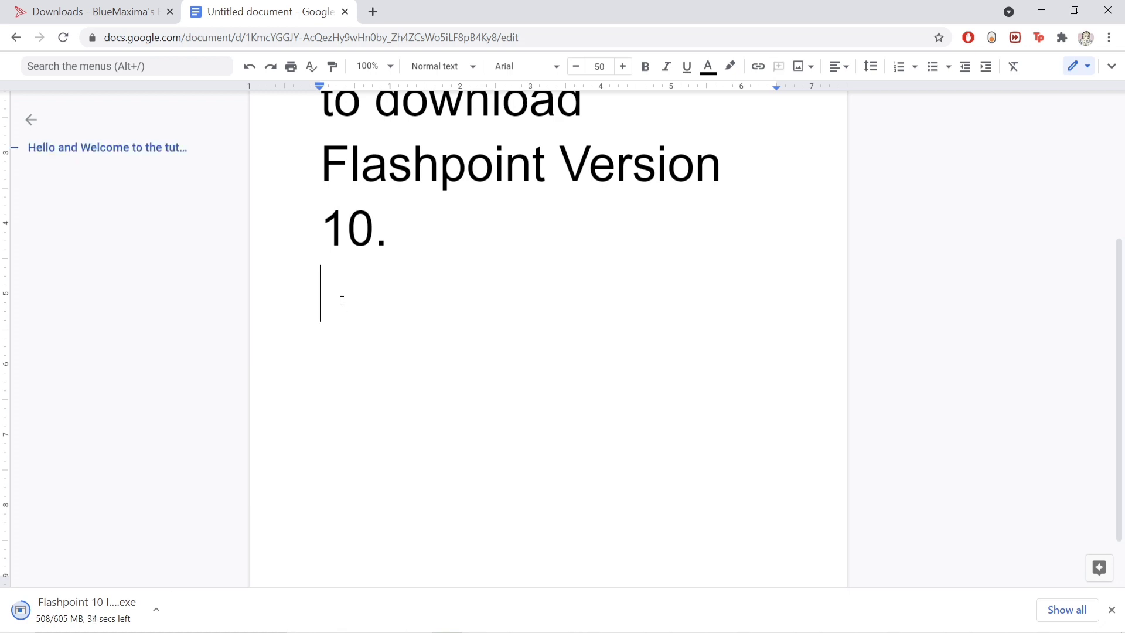
text(Type an)
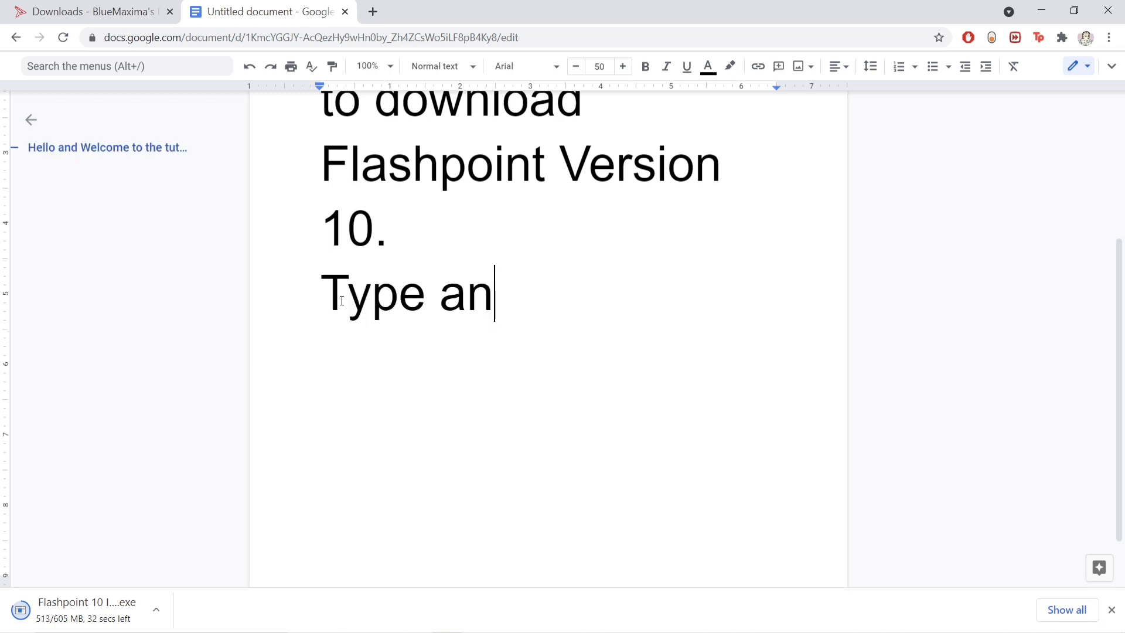
text(y comments fo)
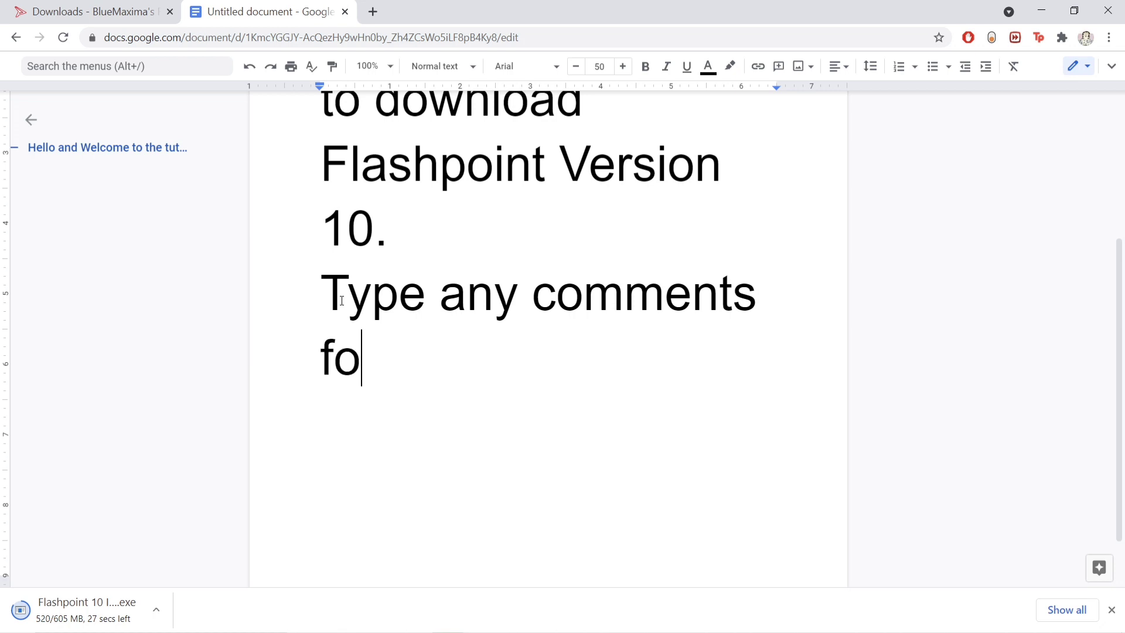
text(r any questions or )
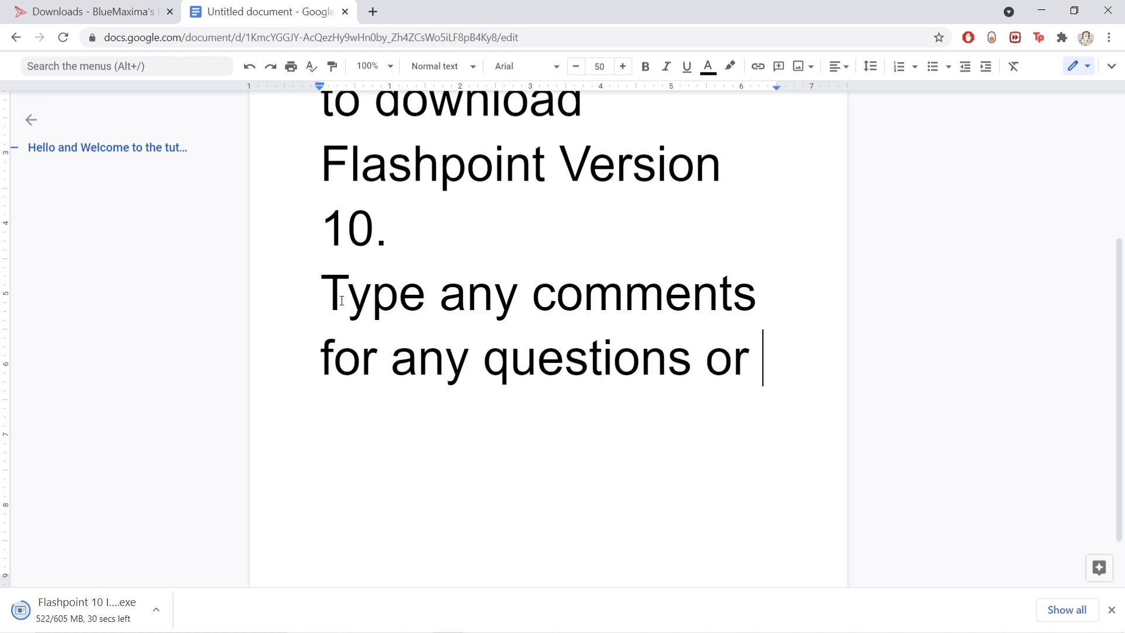
text(if you ene)
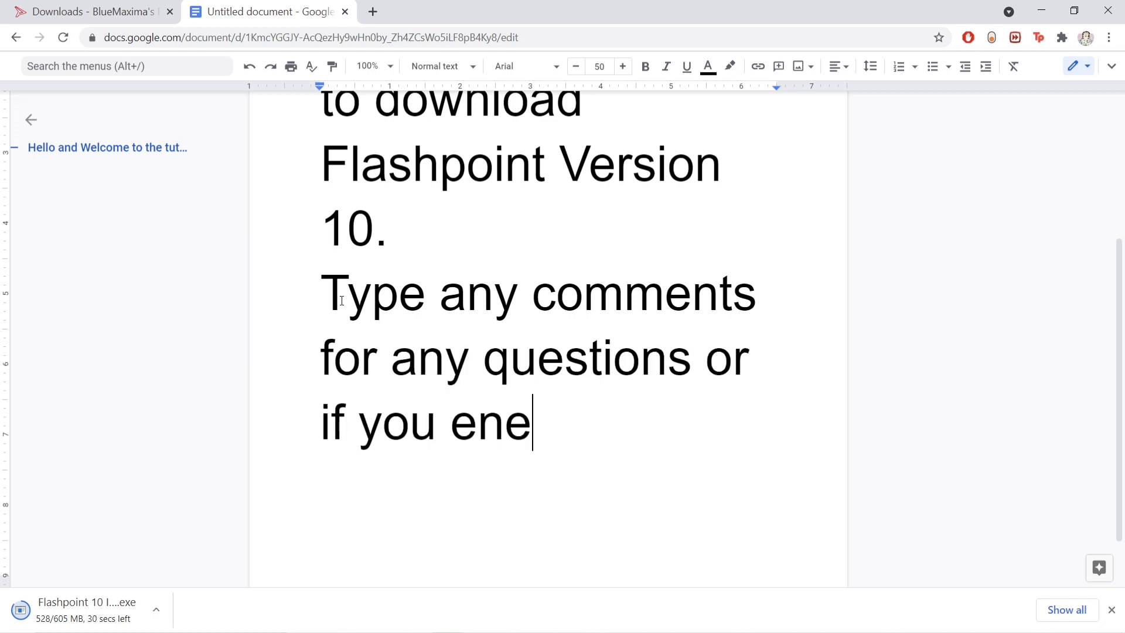
key(BackSpace)
key(BackSpace)
key(BackSpace)
text(need help on)
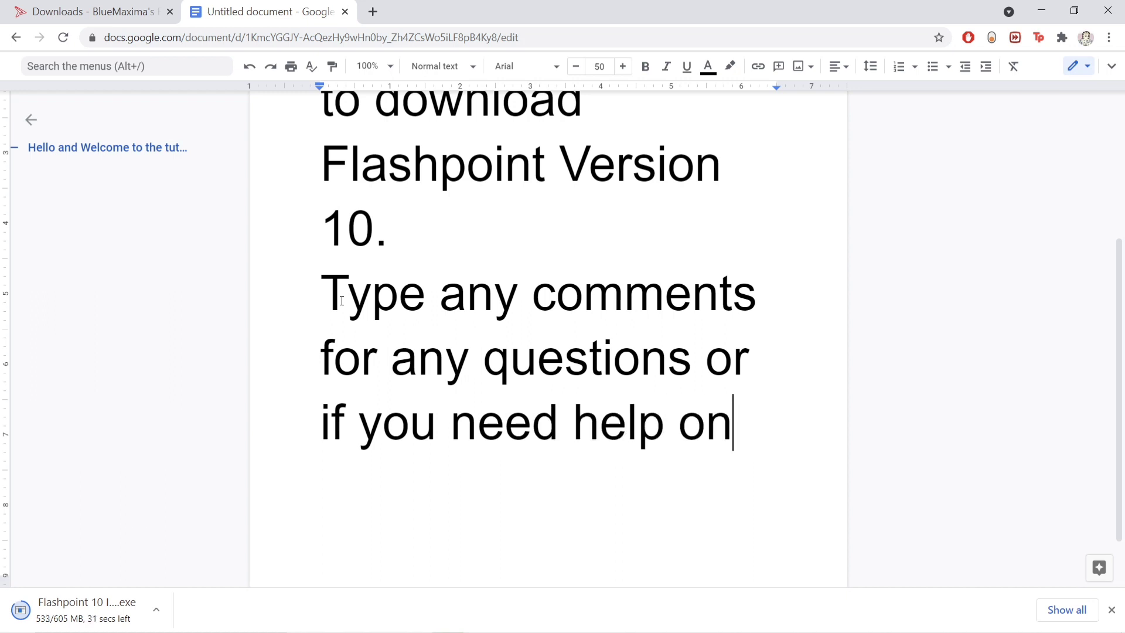
key(BackSpace)
key(BackSpace)
text(with flashpoin)
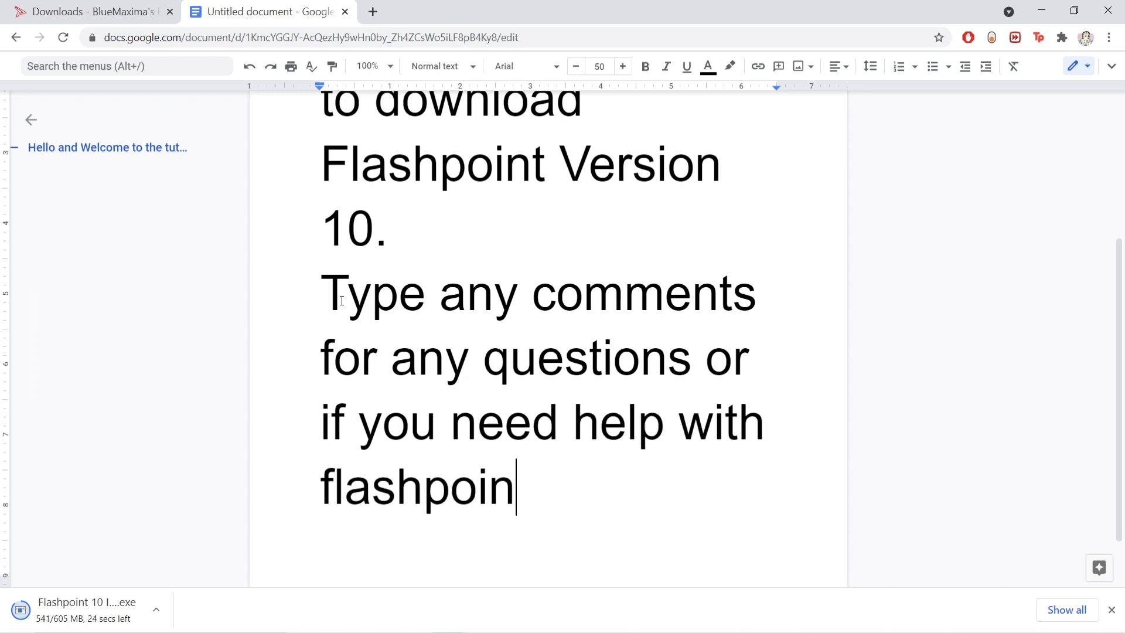
text(t or starting)
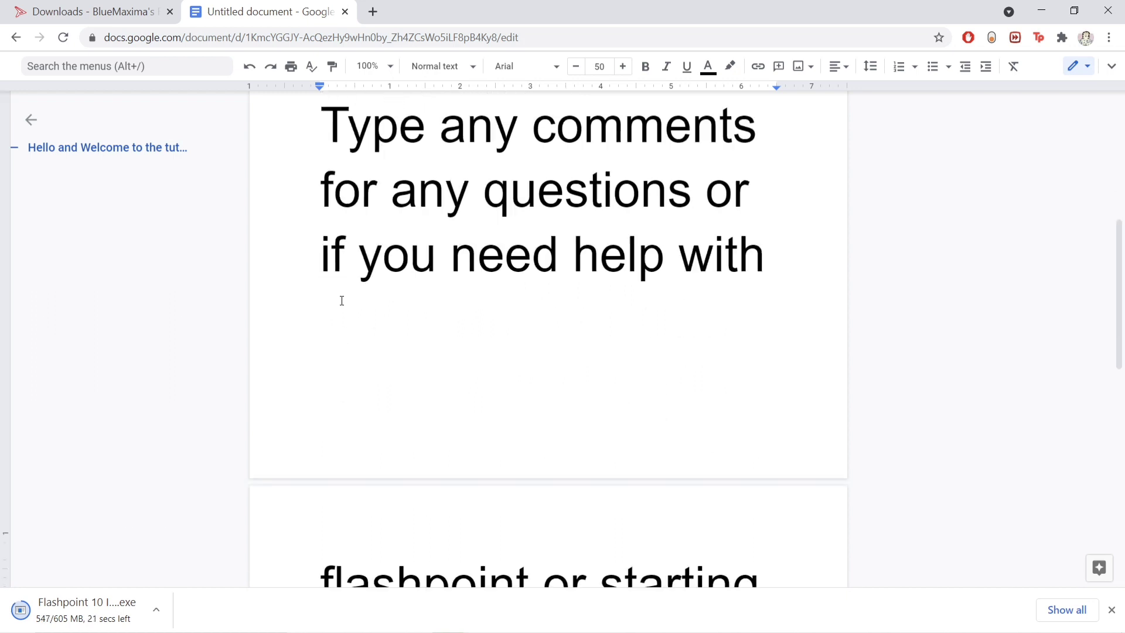
text( it up.. :)
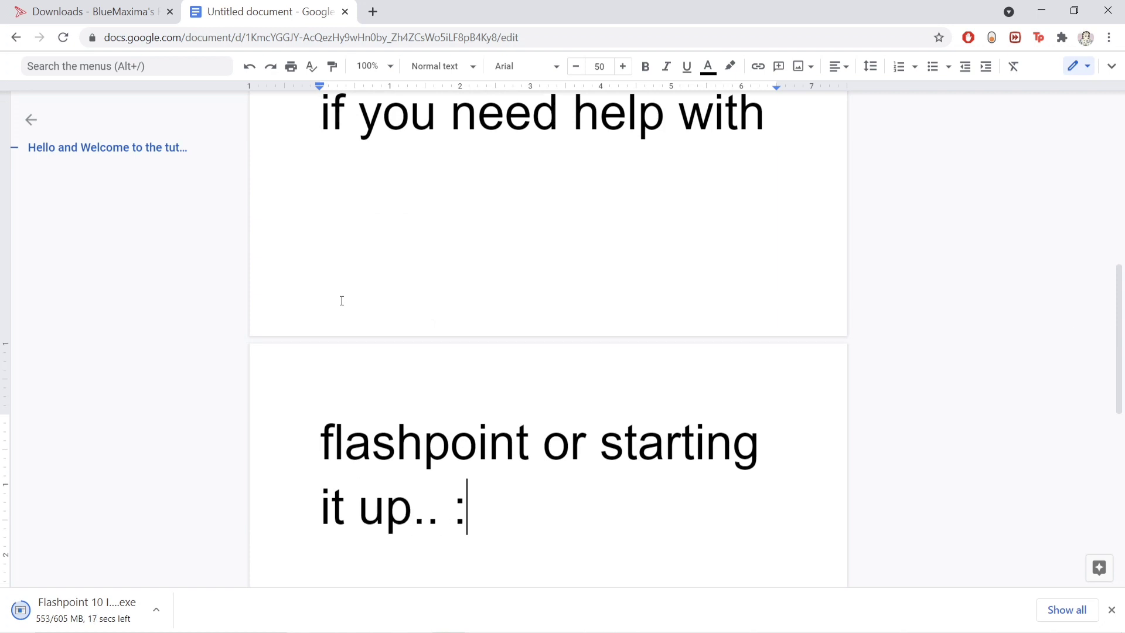
key(BackSpace)
text(,)
key(BackSpace)
text(<))
key(BackSpace)
key(BackSpace)
text(<:))
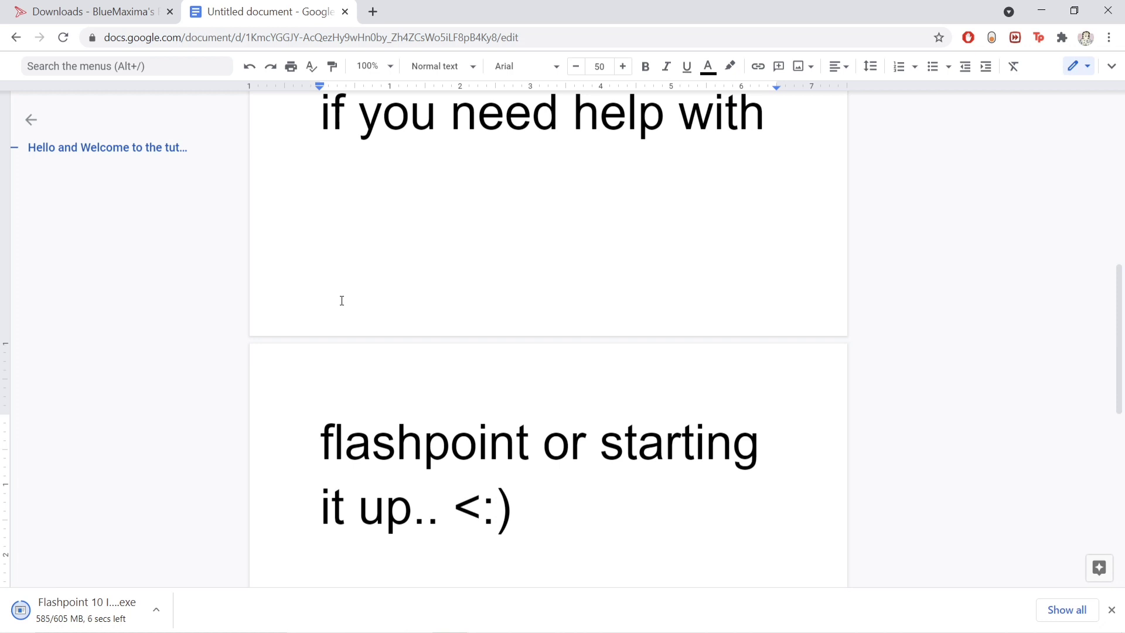
key(BackSpace)
key(BackSpace)
text())
key(BackSpace)
text(()
key(BackSpace)
key(BackSpace)
text(<3)
key(BackSpace)
key(BackSpace)
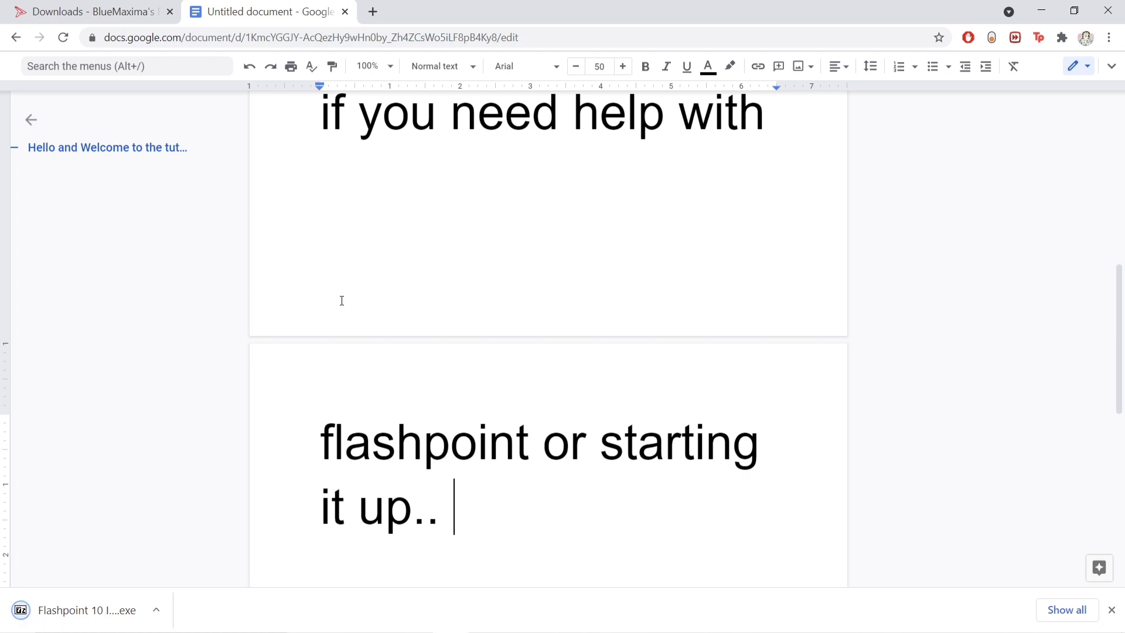
Step: Switch to File Explorer and show the contents of the Downloads folder
mouse_move(344, 628)
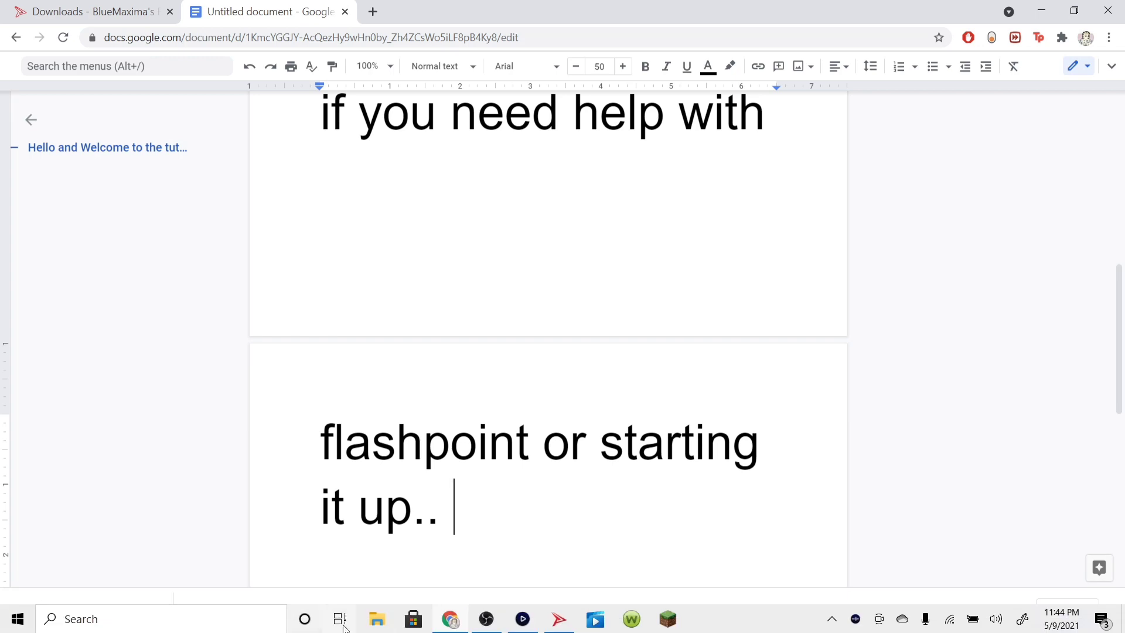
click(379, 624)
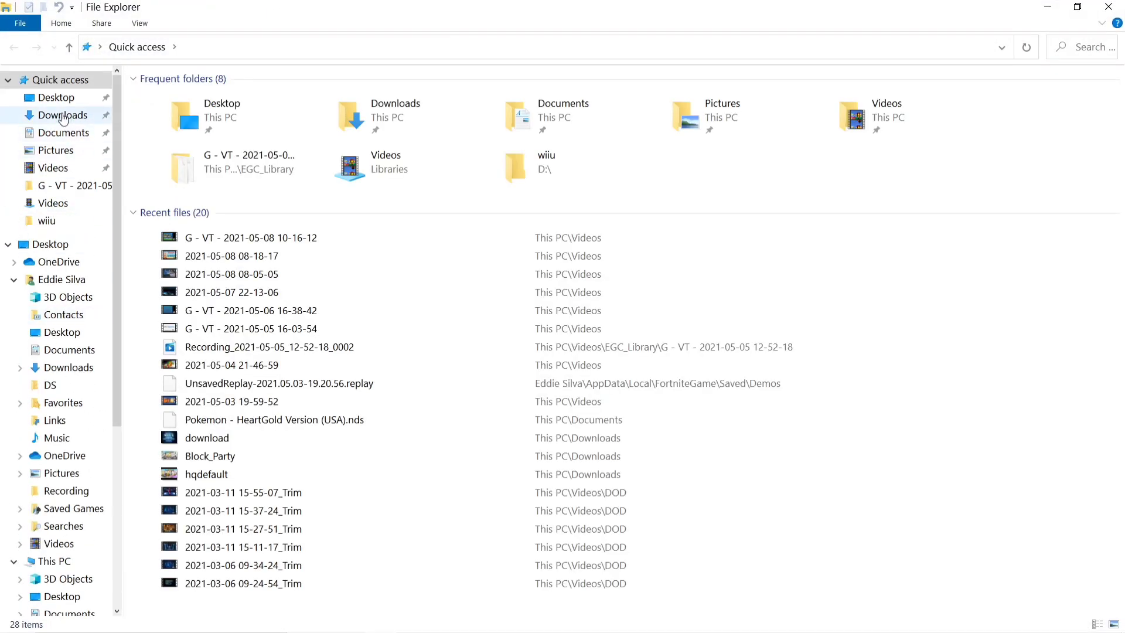
click(63, 116)
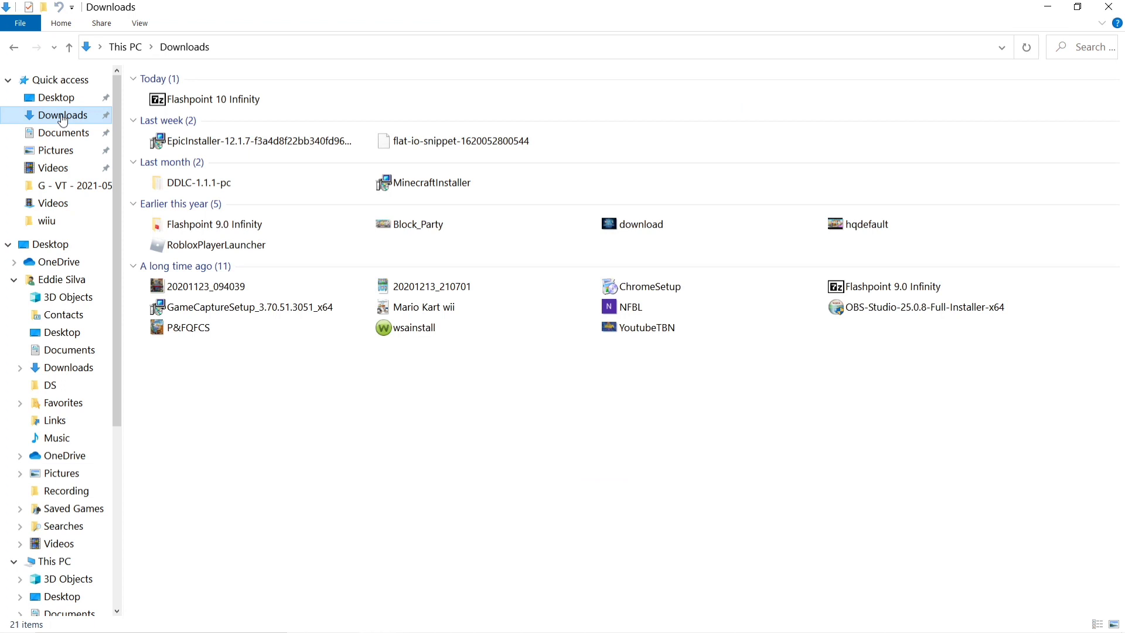
Step: Run the Flashpoint 10 Infinity installer and allow it past the Windows SmartScreen block
click(205, 103)
double_click(205, 102)
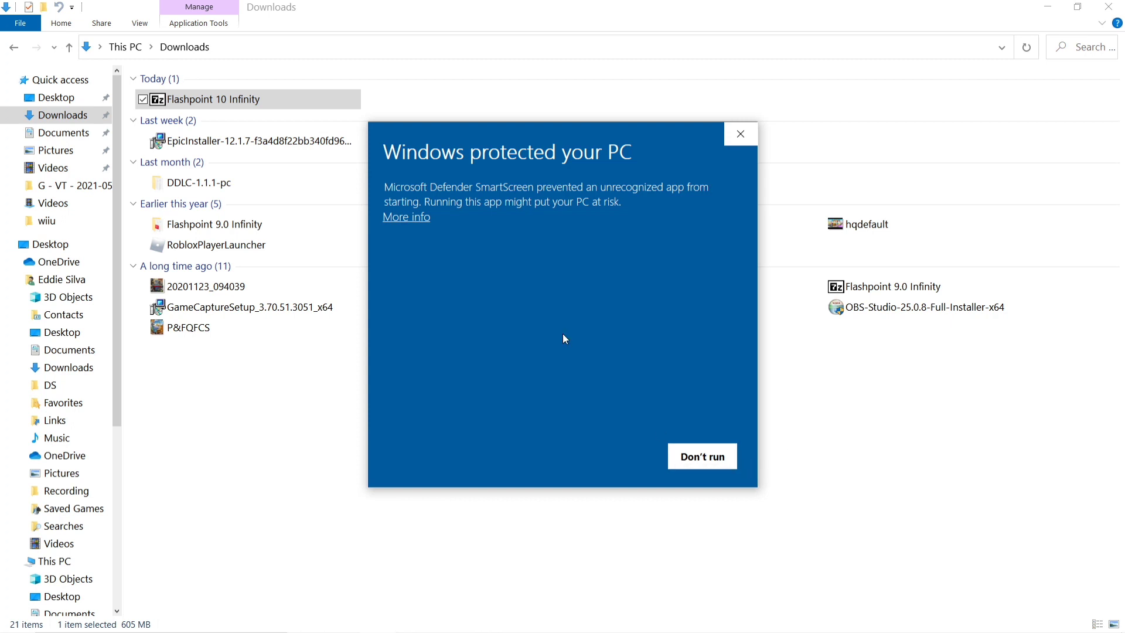
click(393, 217)
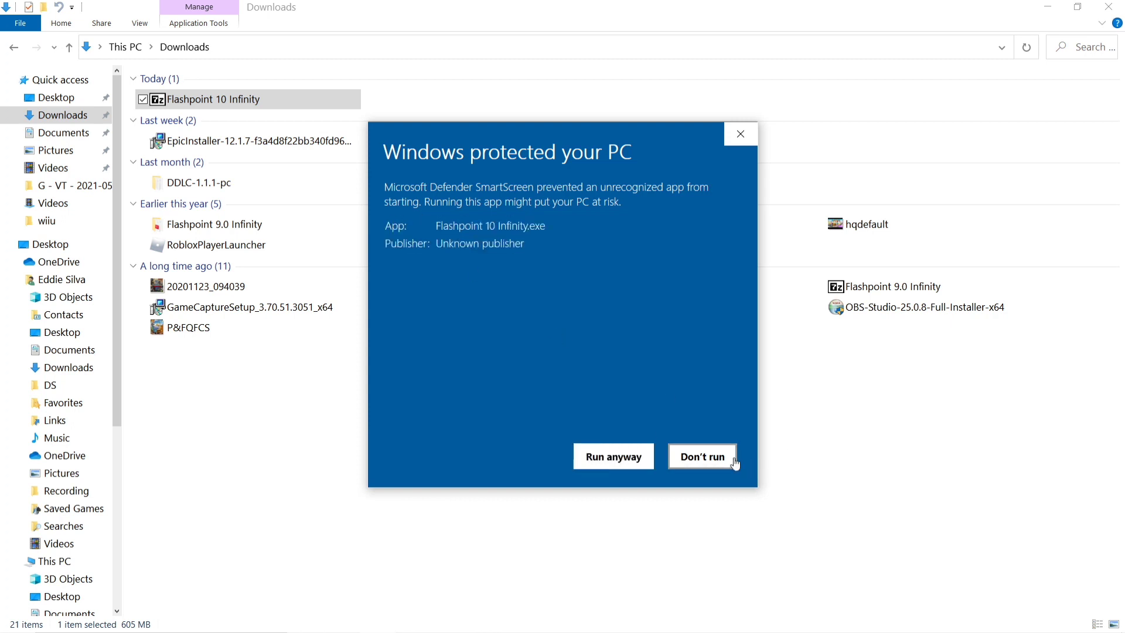
click(614, 456)
Step: Delete the DDLC-1.1.1-pc folder from Downloads
right_click(248, 179)
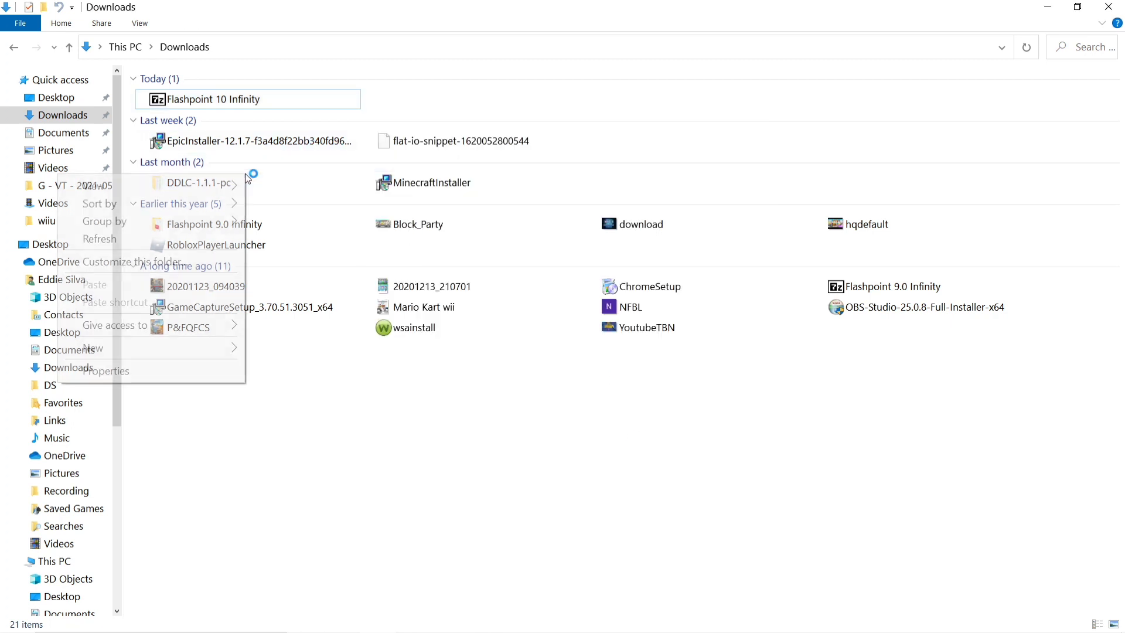
click(322, 391)
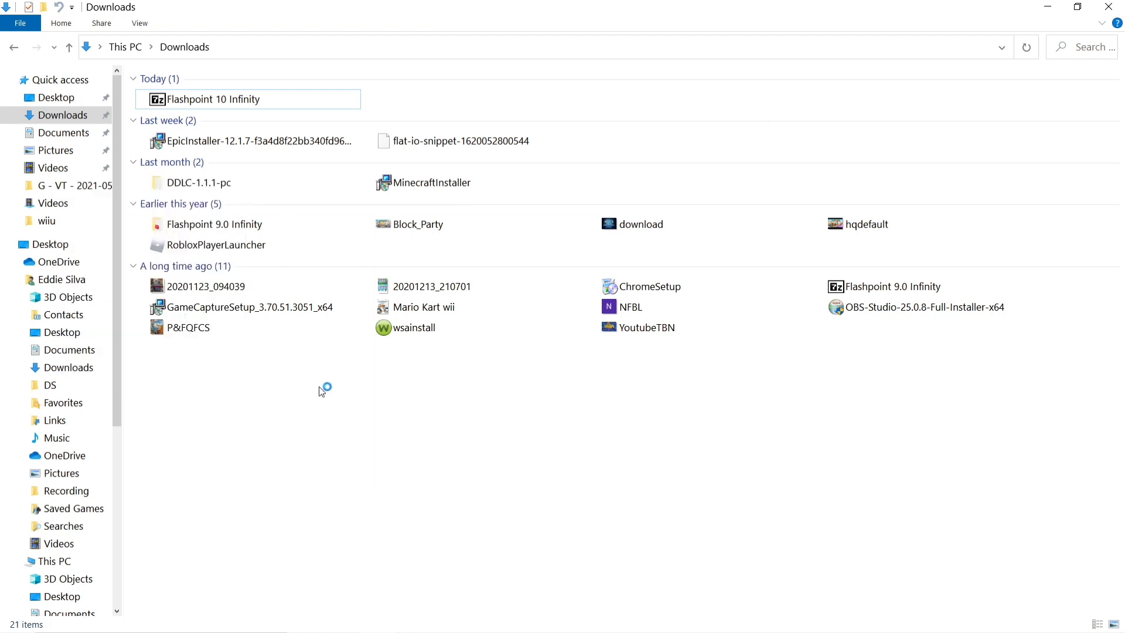
right_click(234, 185)
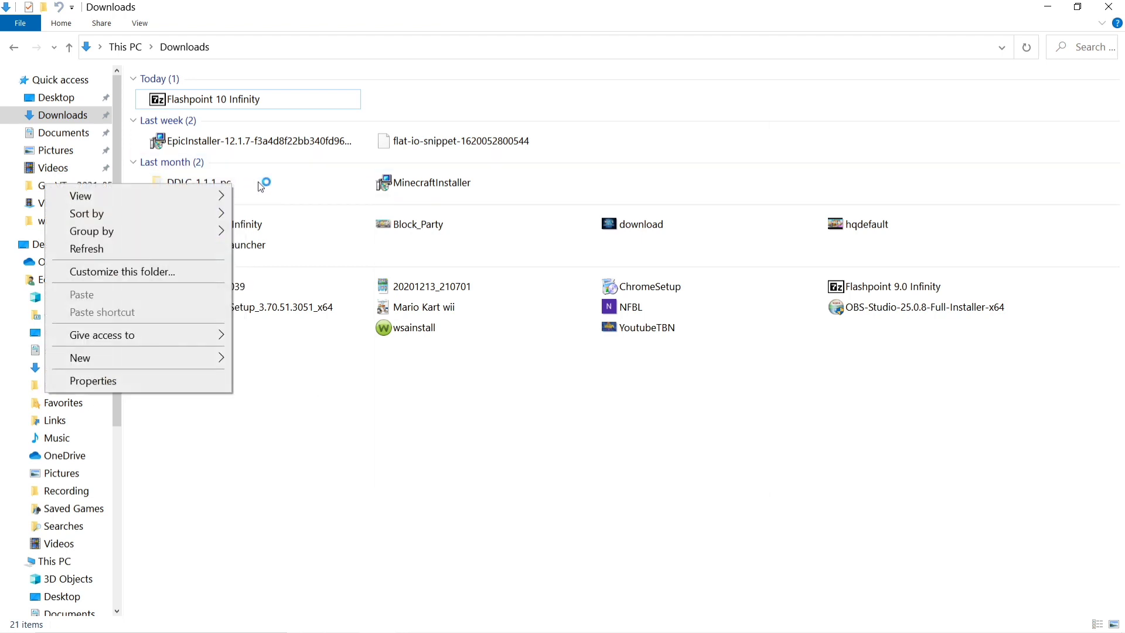
click(258, 182)
right_click(259, 182)
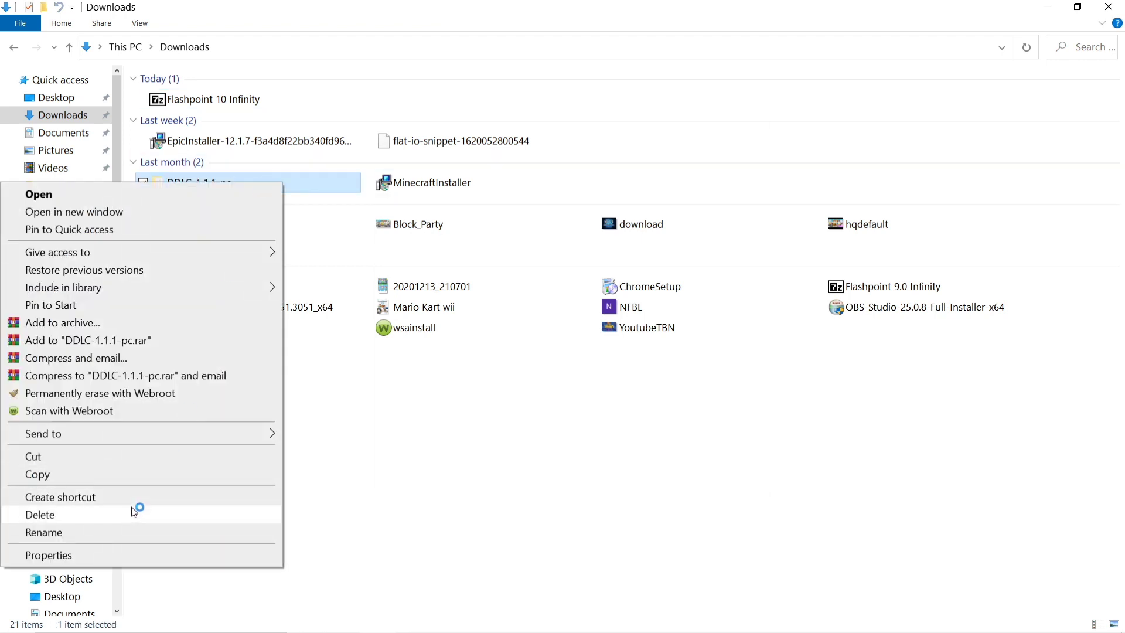
click(135, 513)
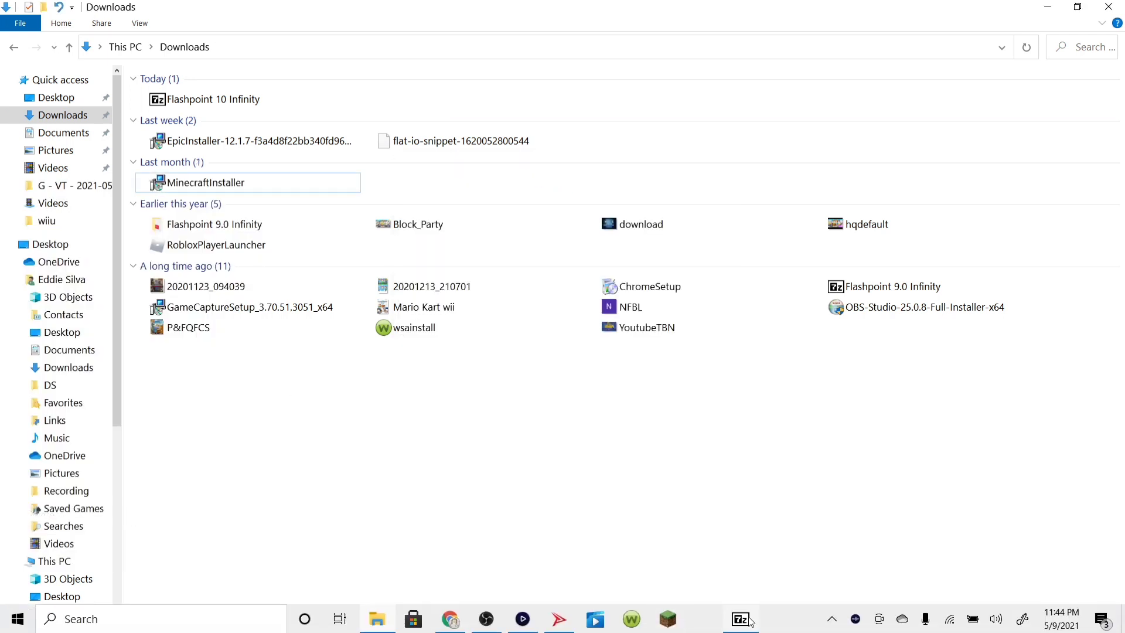
Step: Extract the Flashpoint 10 Infinity archive into the Downloads folder and minimize the extraction progress window
click(750, 623)
click(574, 351)
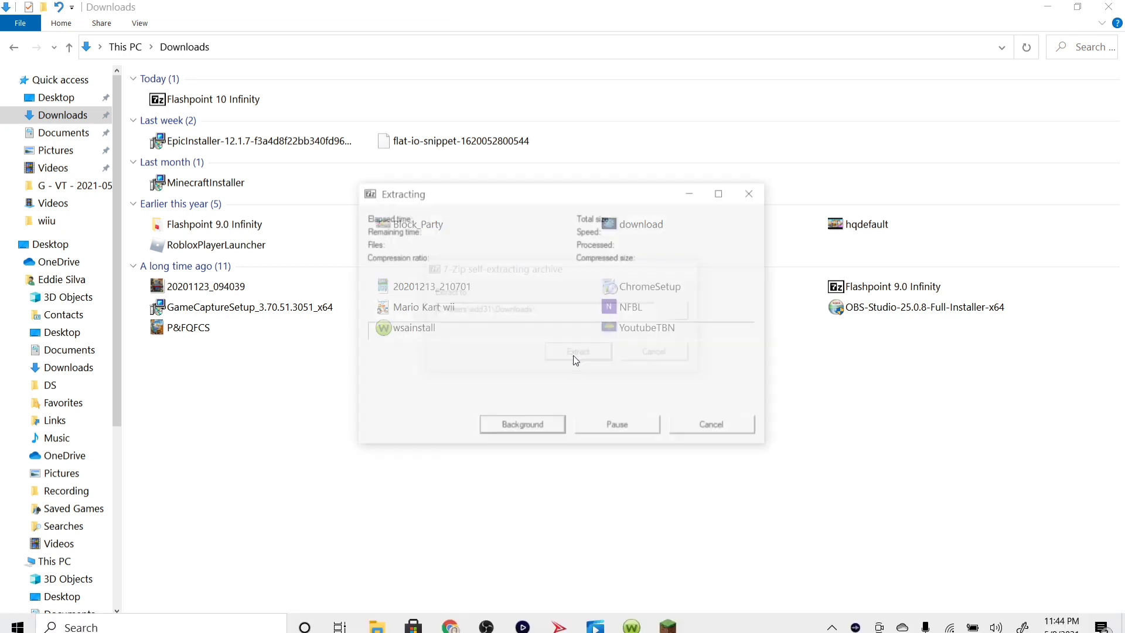
click(698, 195)
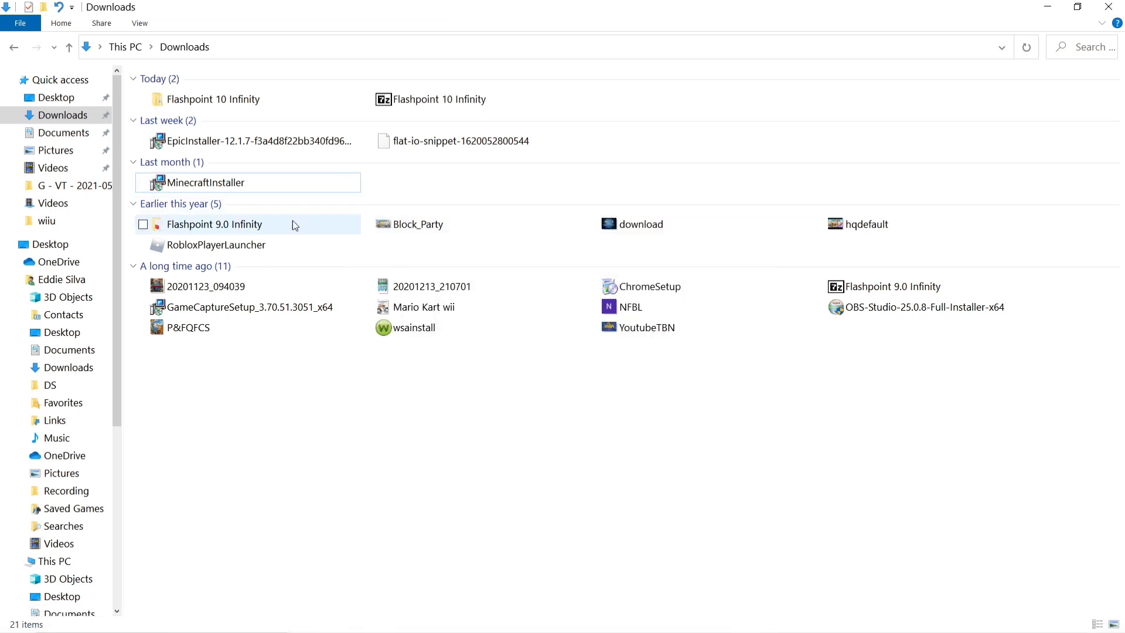
Step: Delete the RobloxPlayerLauncher file from the Downloads folder
click(235, 243)
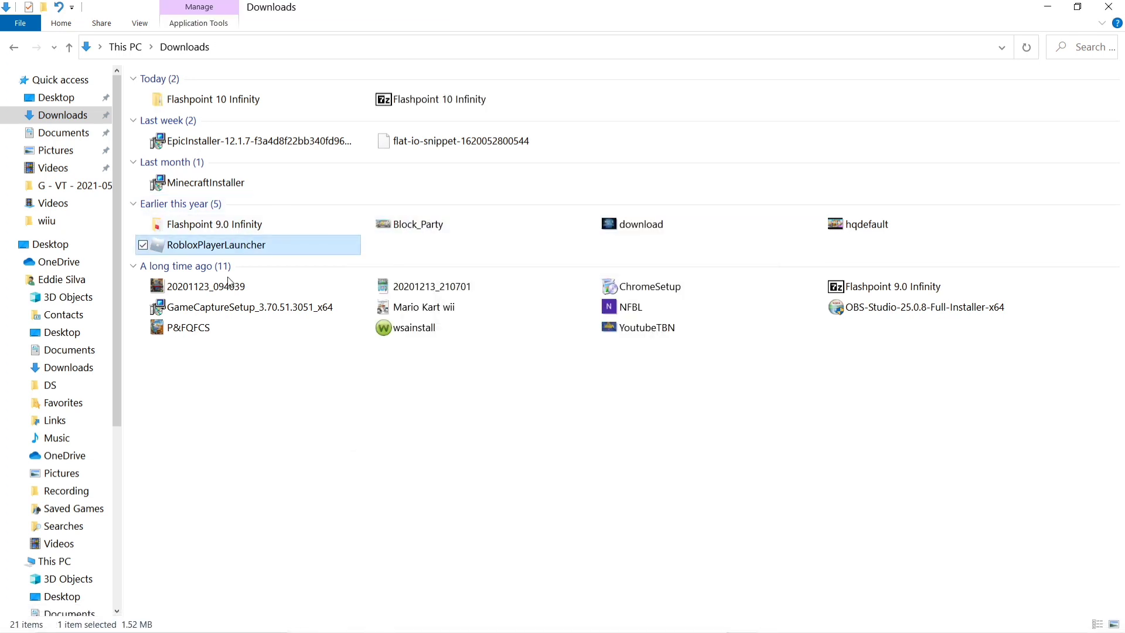
right_click(238, 244)
click(135, 586)
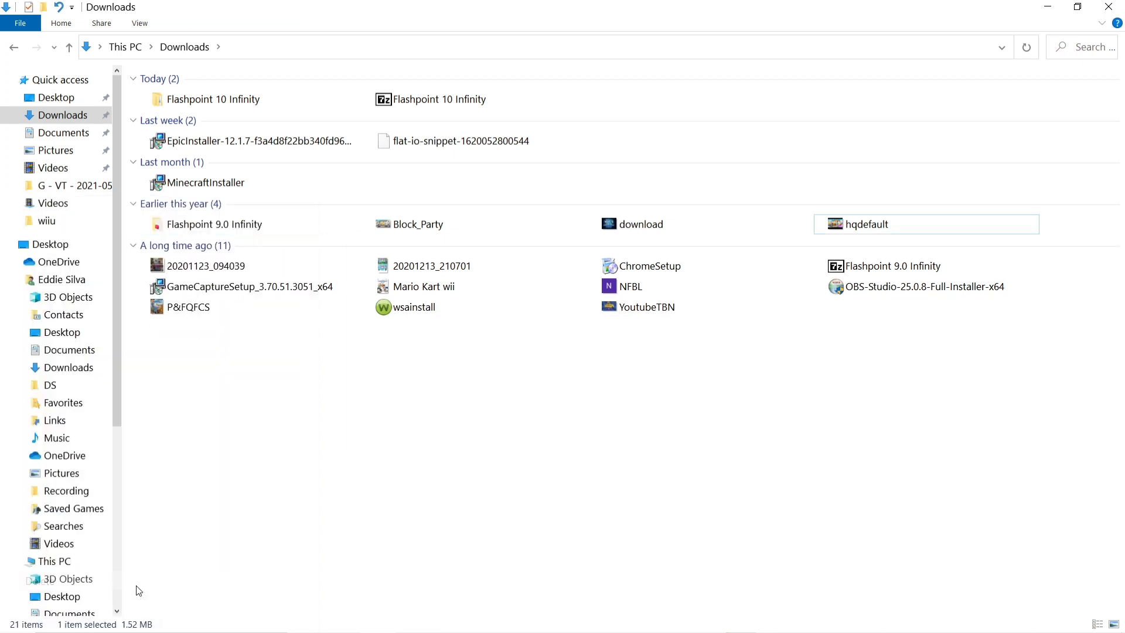
Step: Check on the archive extraction and close Game Capture HD
click(753, 625)
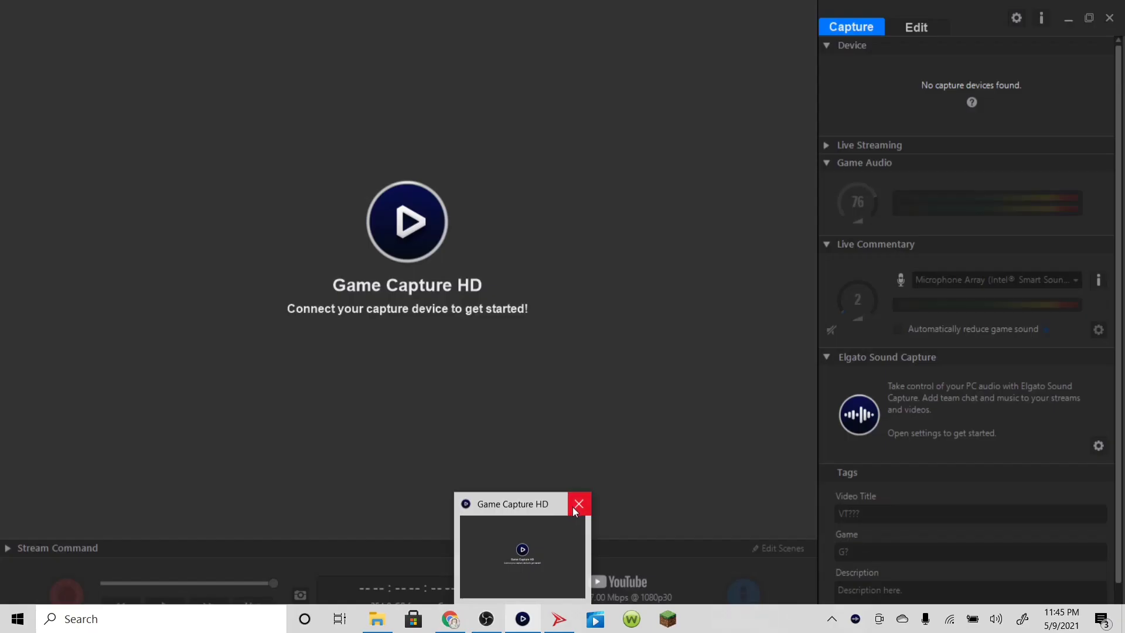
click(574, 505)
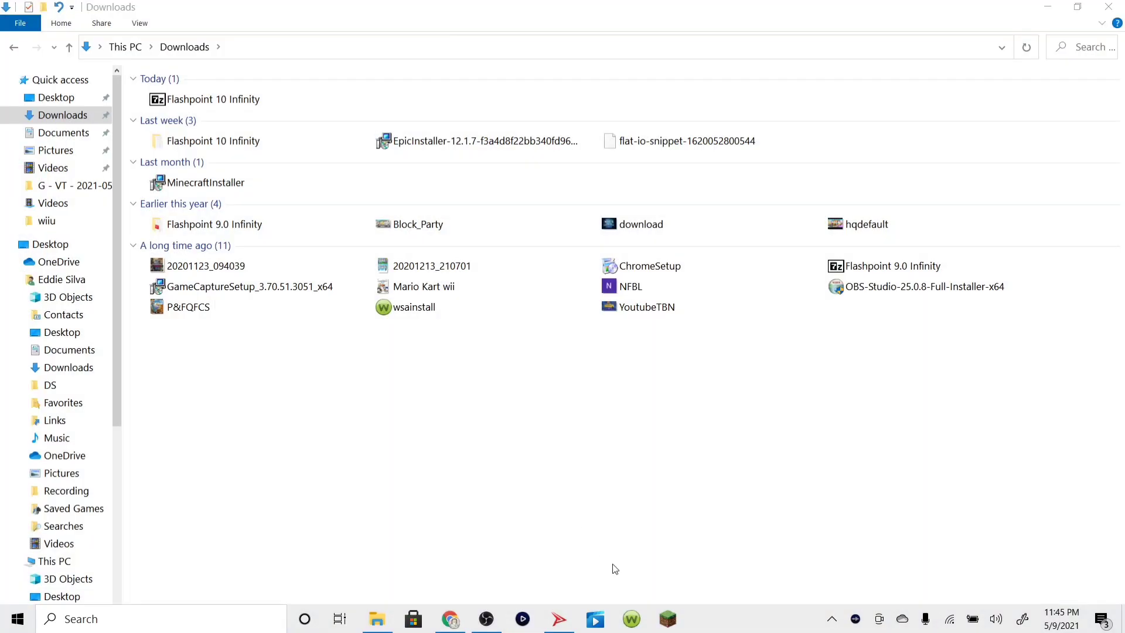
Step: Run Start Flashpoint from the extracted Flashpoint 10 Infinity folder and close the Flashpoint 9.0 Infinity window
double_click(213, 141)
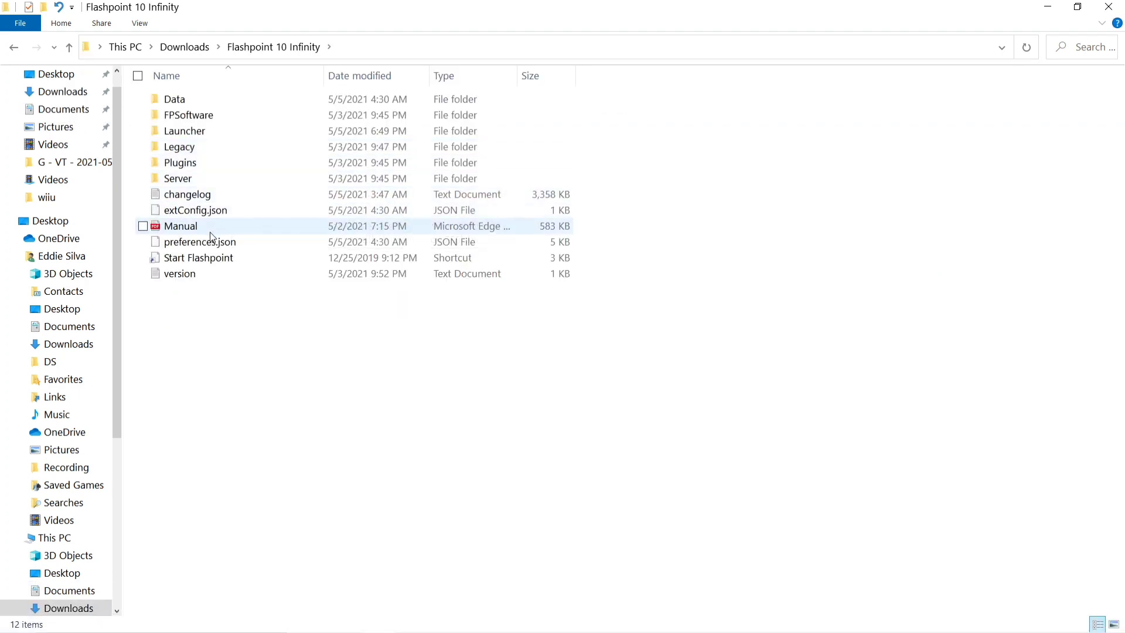
click(198, 259)
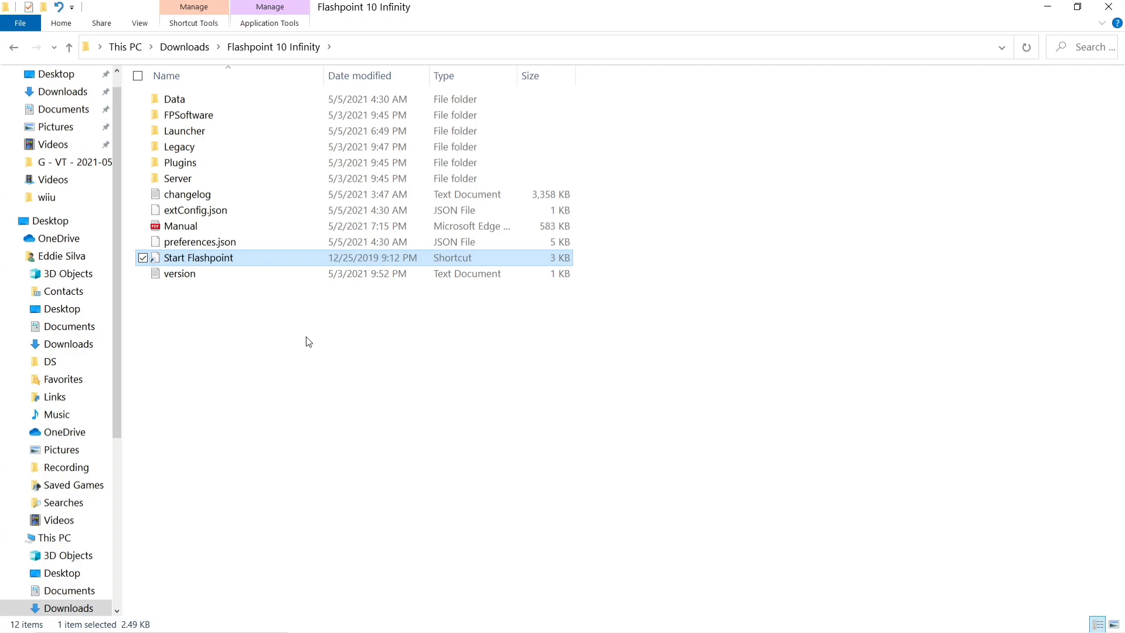
mouse_move(377, 619)
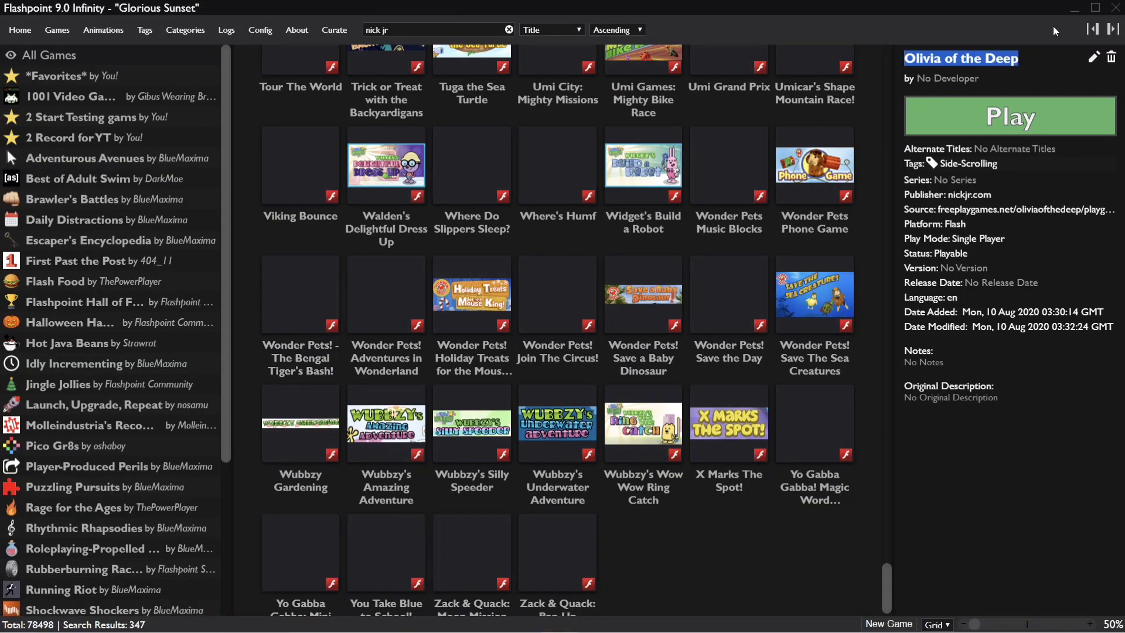
click(1116, 7)
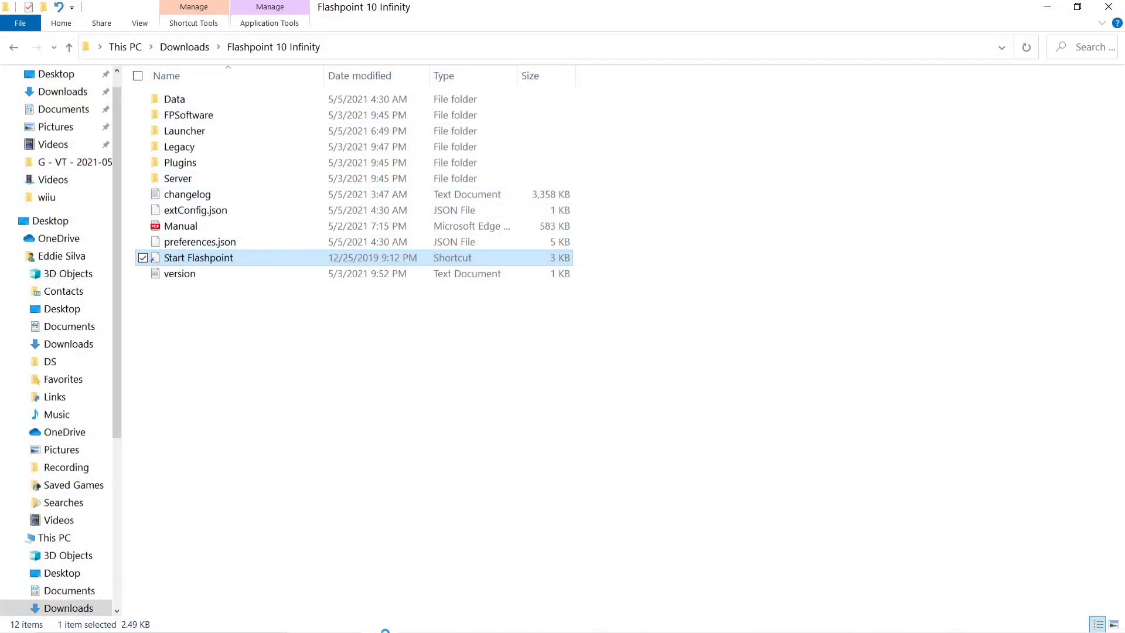
Step: Wait for Flashpoint 10 Infinity to load and enable all collection of Flashpoint Analytics
mouse_move(385, 631)
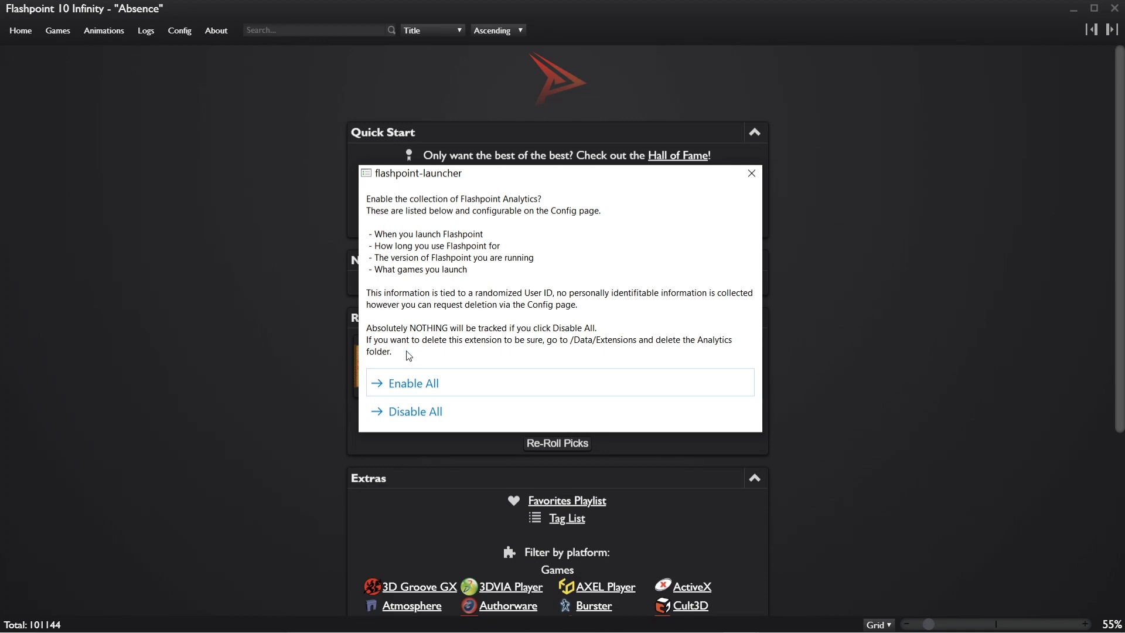
click(420, 385)
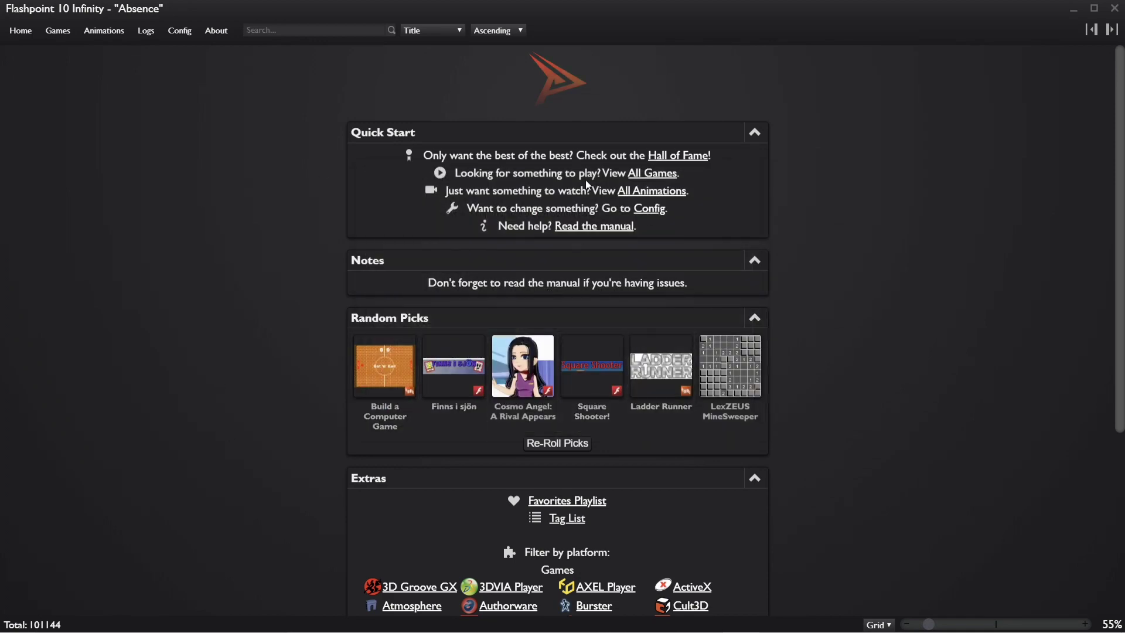
Step: Show the Games library and look over the Config page's settings down to the Advanced section
click(54, 32)
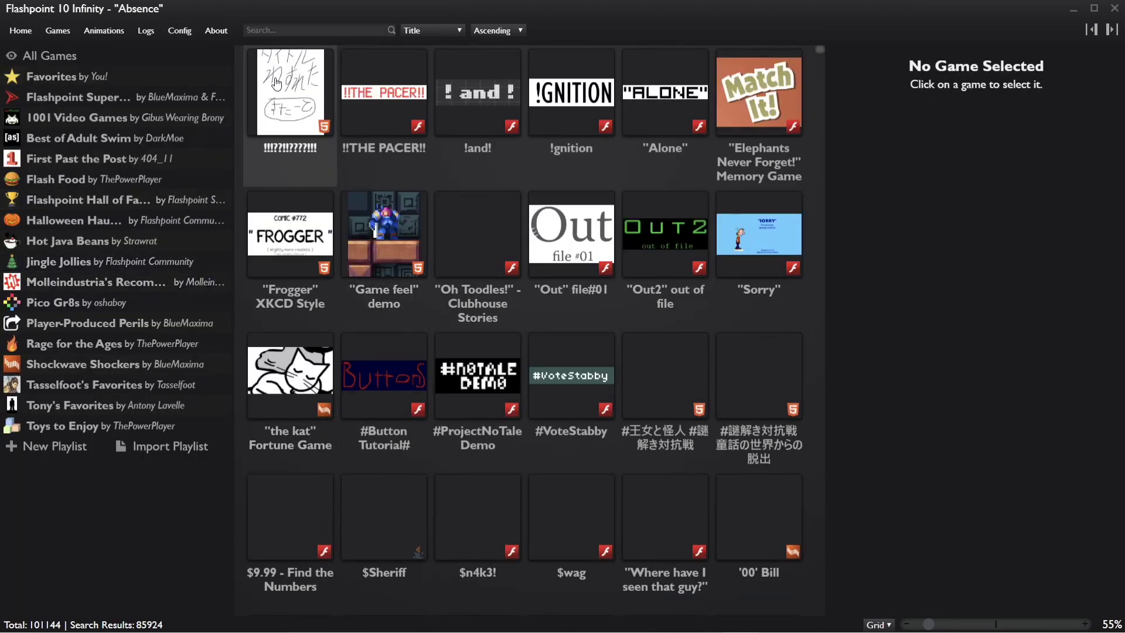
click(183, 35)
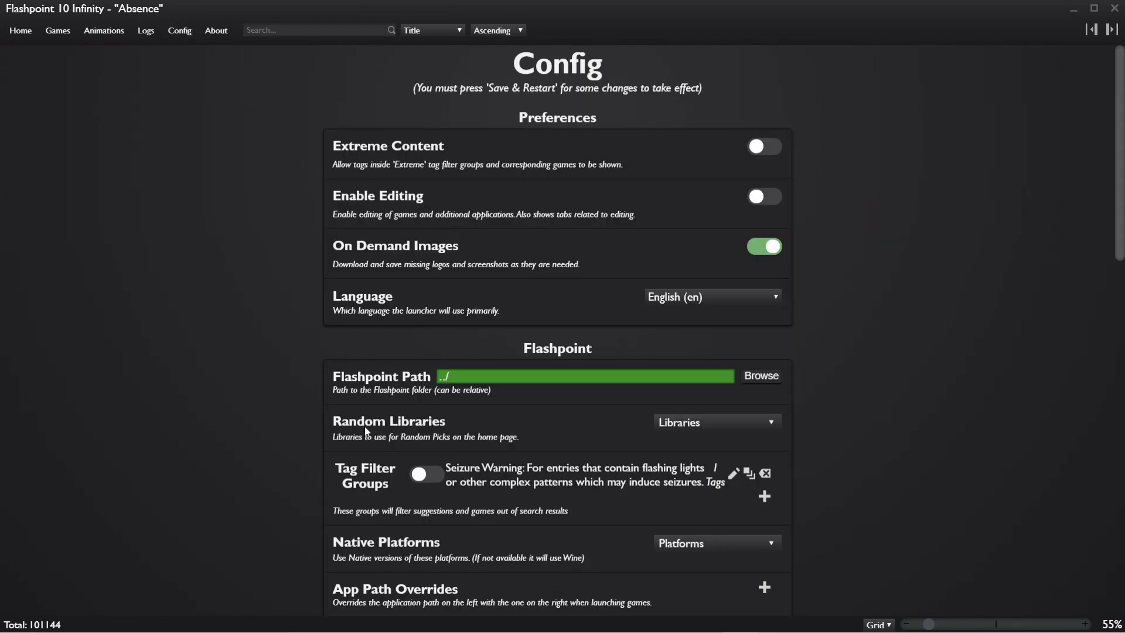
scroll(504, 419, down, 8)
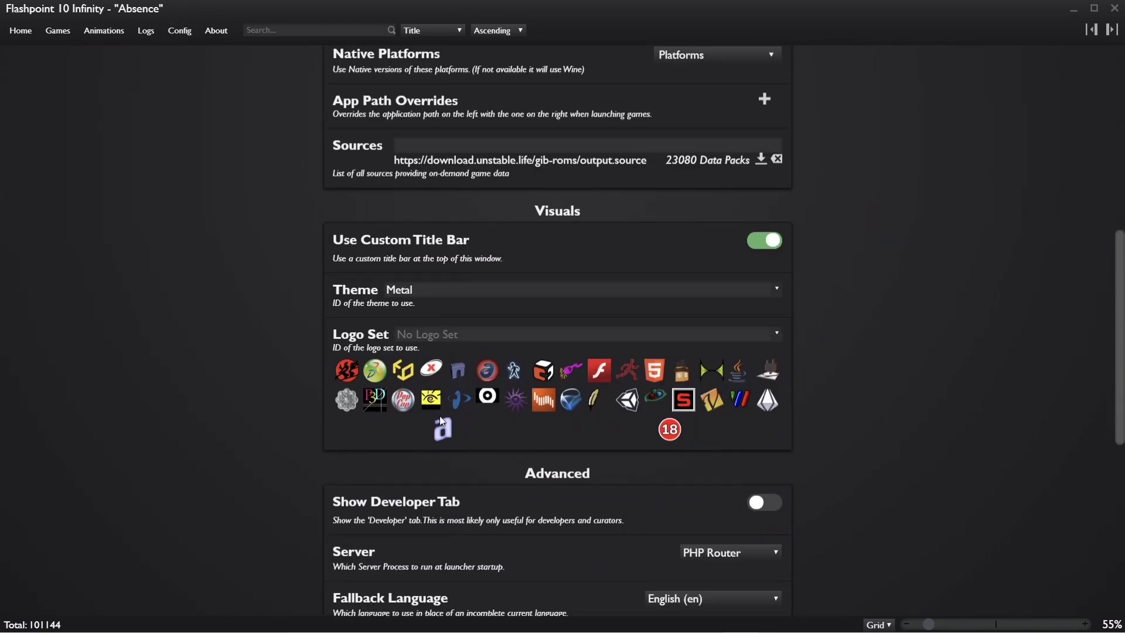
Step: Search the games library for "phineas and ferb" and launch Phineas and Ferb in the Transport-inators of Doooom!
click(22, 32)
click(58, 31)
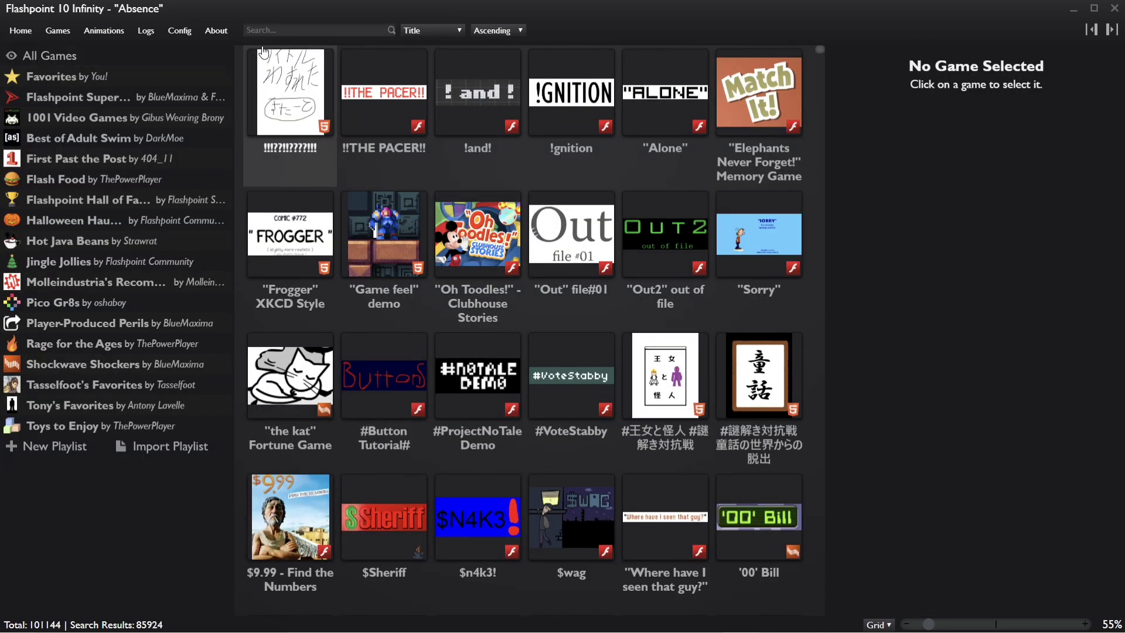
click(274, 32)
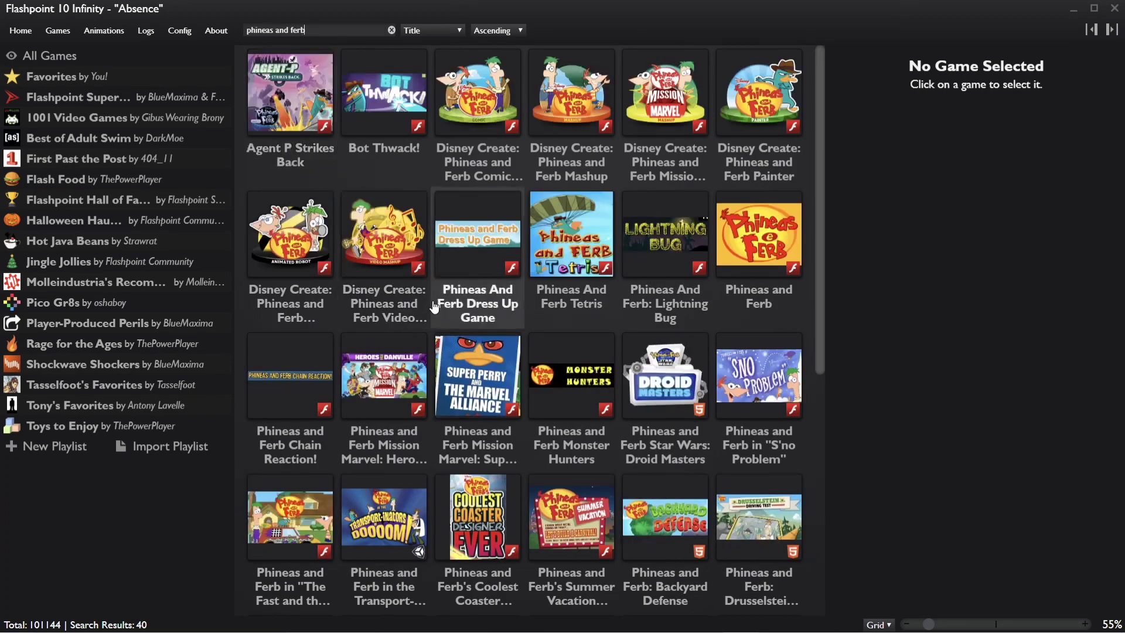
double_click(354, 595)
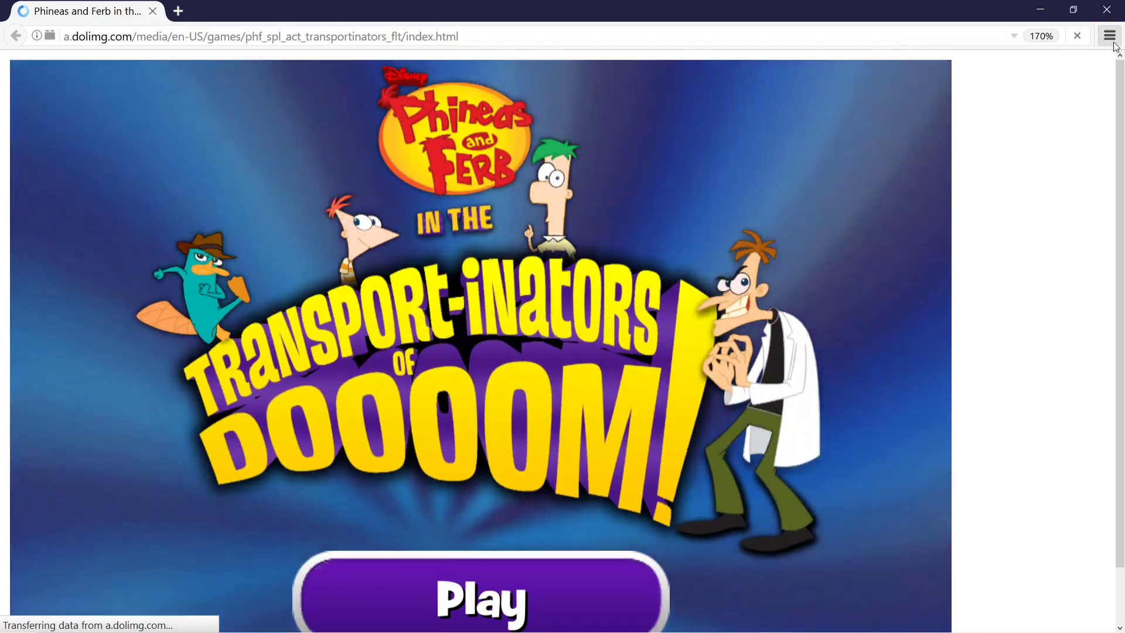
Step: Display the game in full screen and start its Tutorial level, skipping the intro
click(1109, 36)
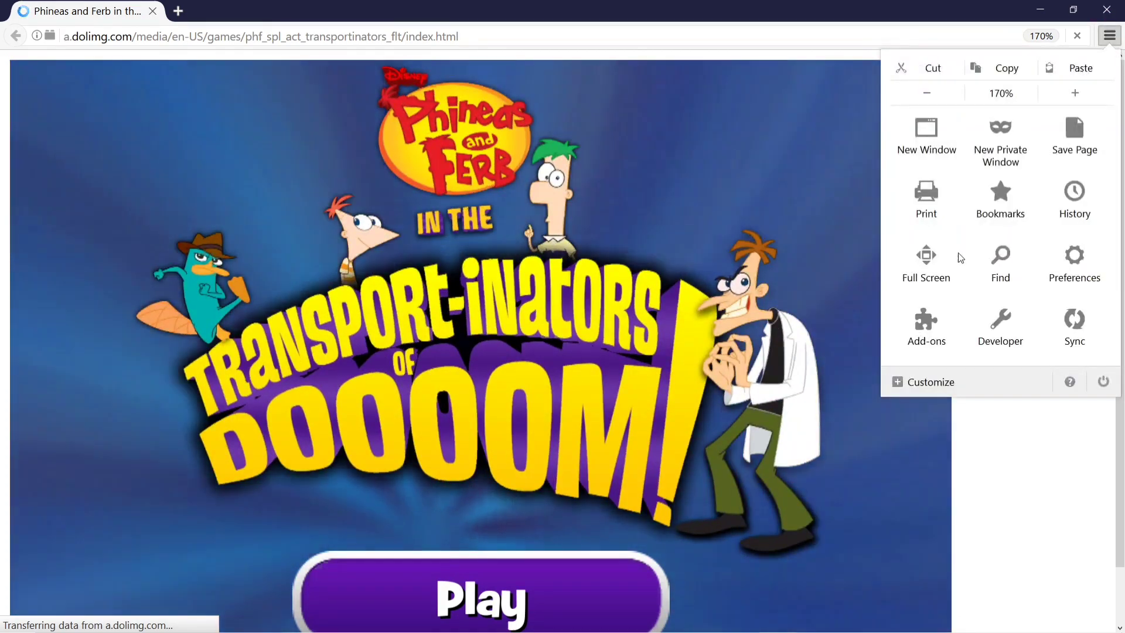
click(926, 258)
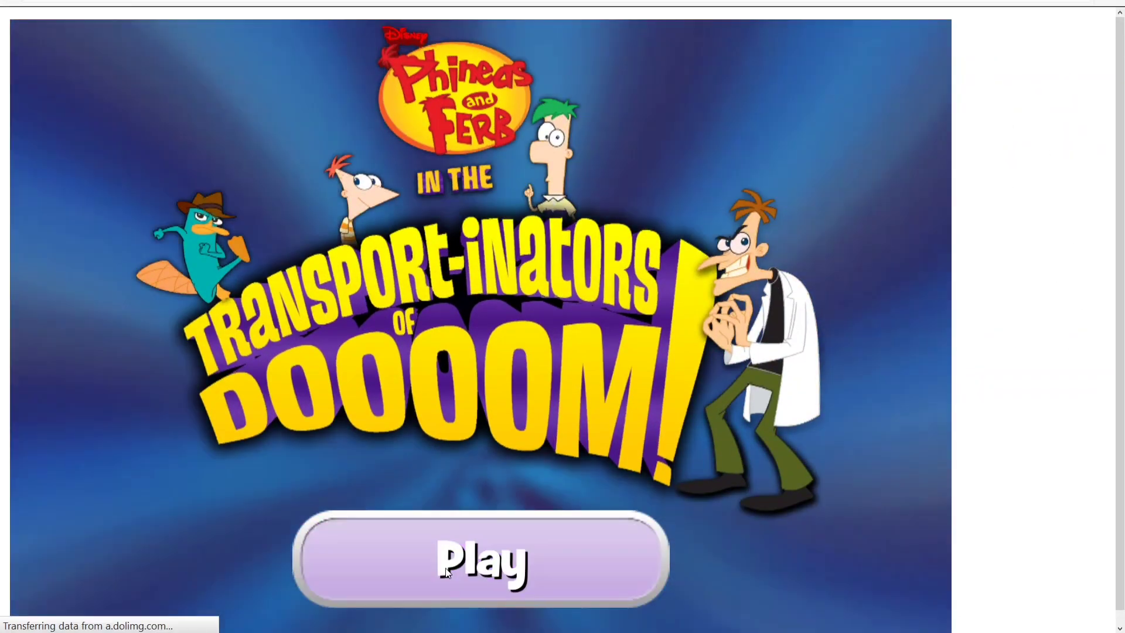
click(507, 572)
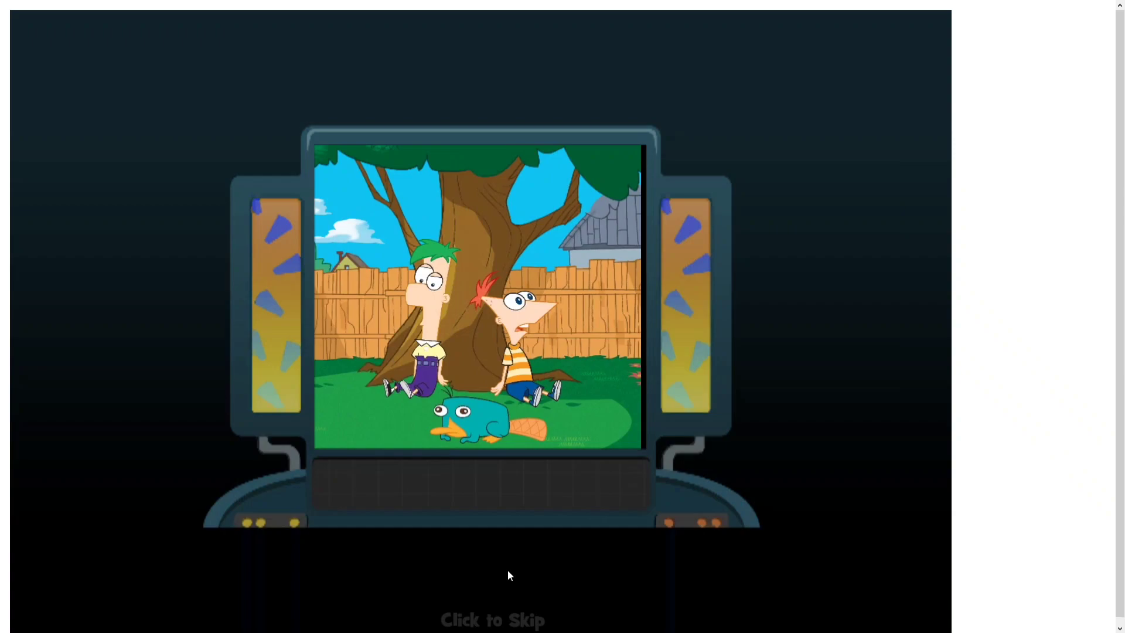
click(736, 361)
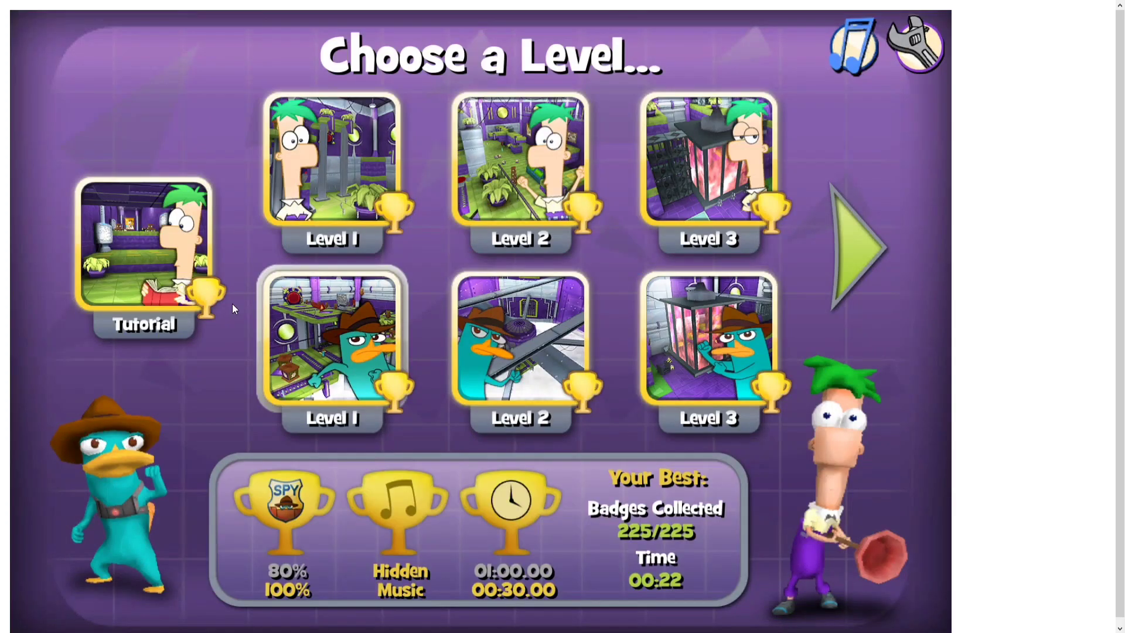
click(552, 277)
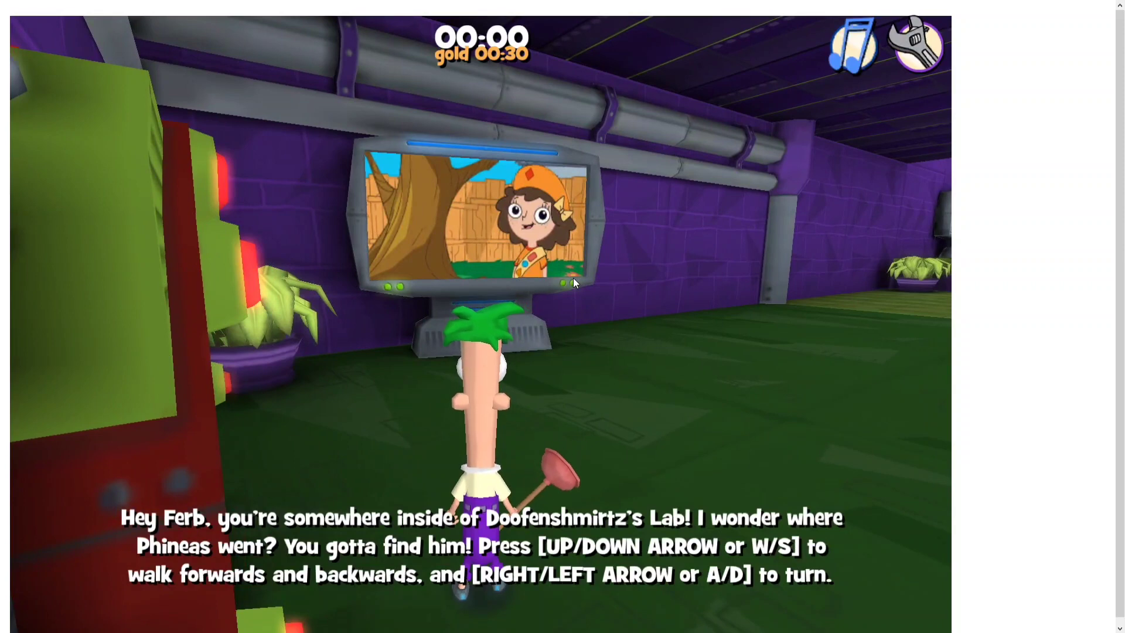
Step: Turn Ferb away from the first monitor and walk him down the hall to the next one
key(Right)
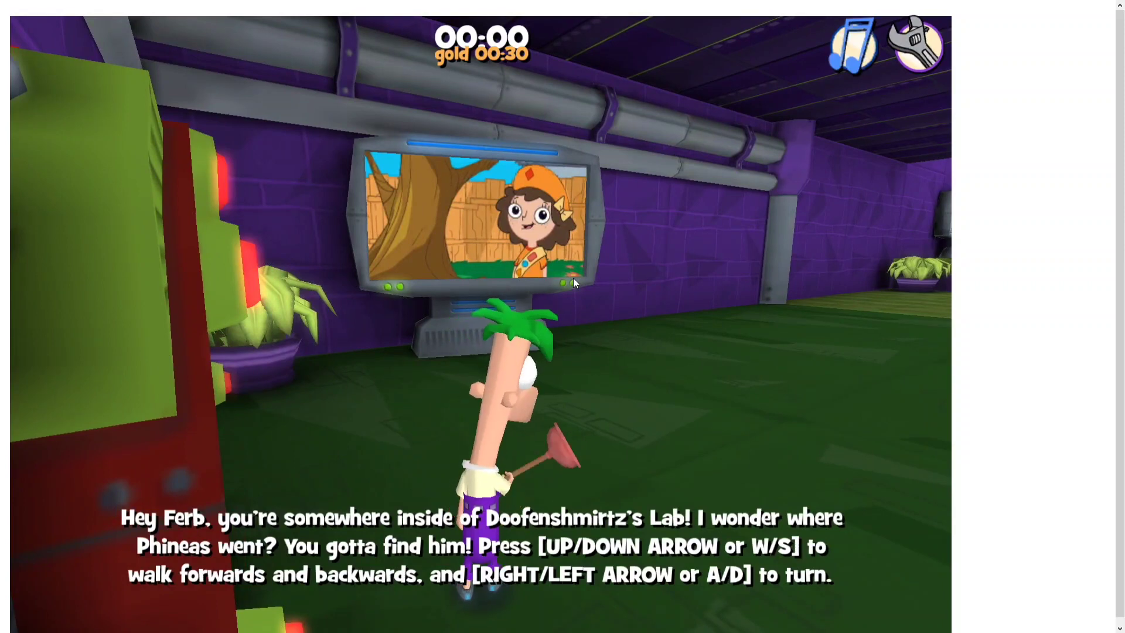
key(Left)
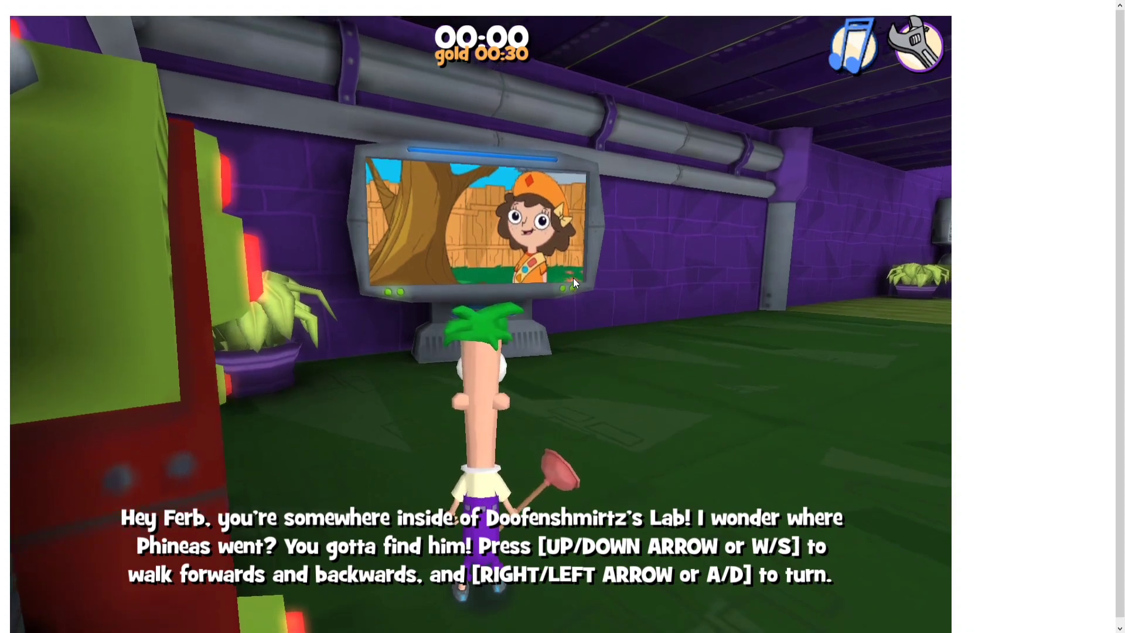
key(Right)
key(Up)
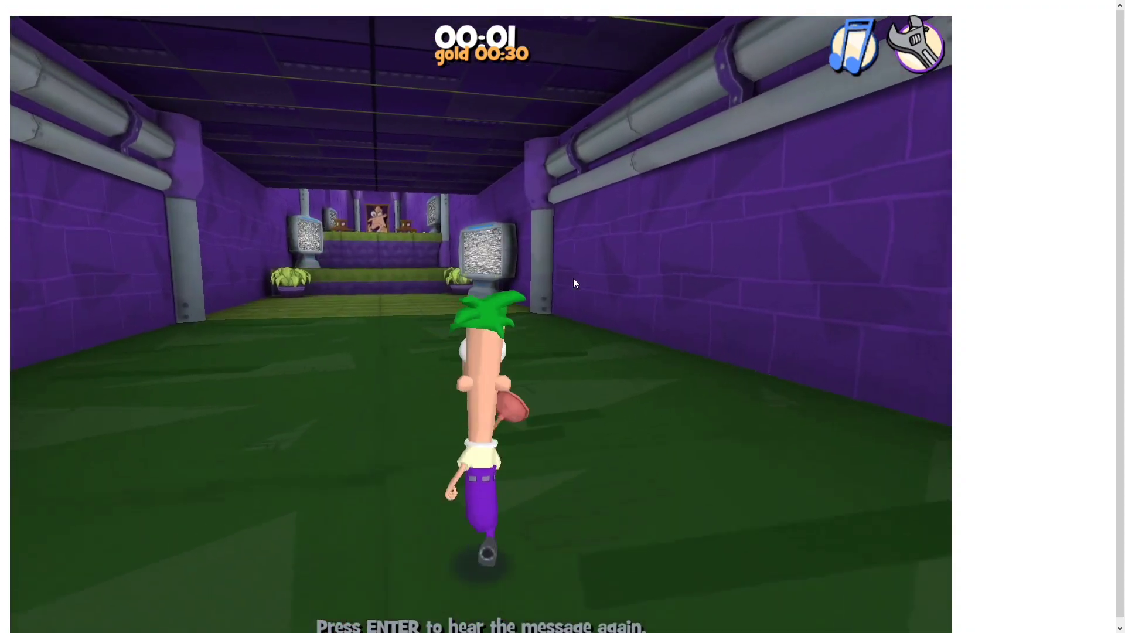
key(Up)
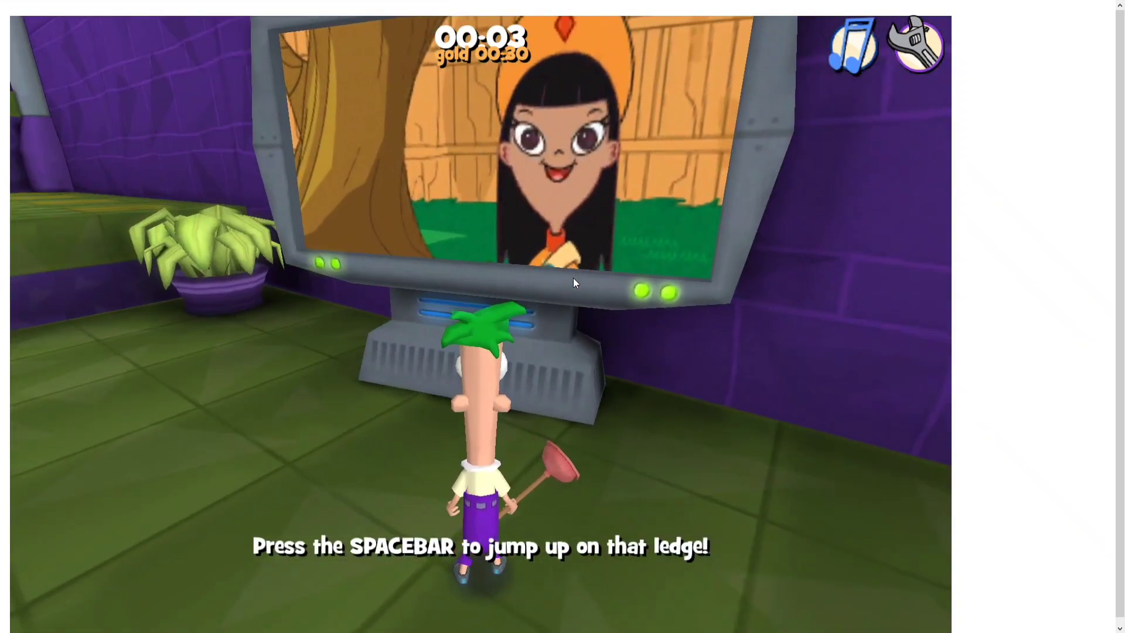
Step: Move Ferb up the ledges past the jump-instruction monitors to the monitor beside the crates
key(Left)
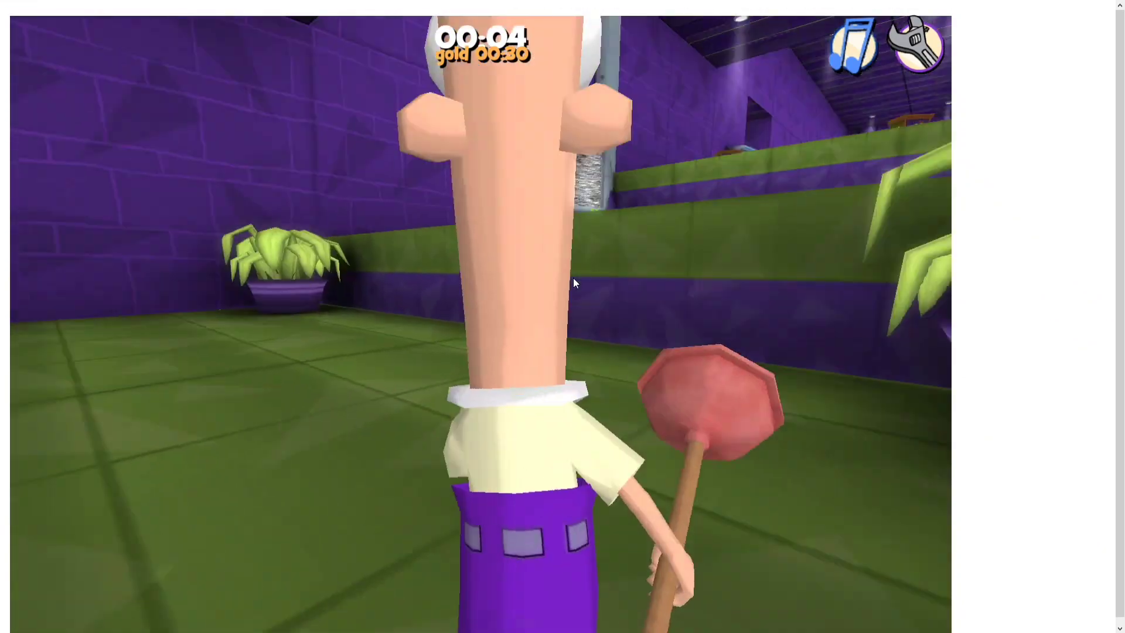
key(Right)
key(Up)
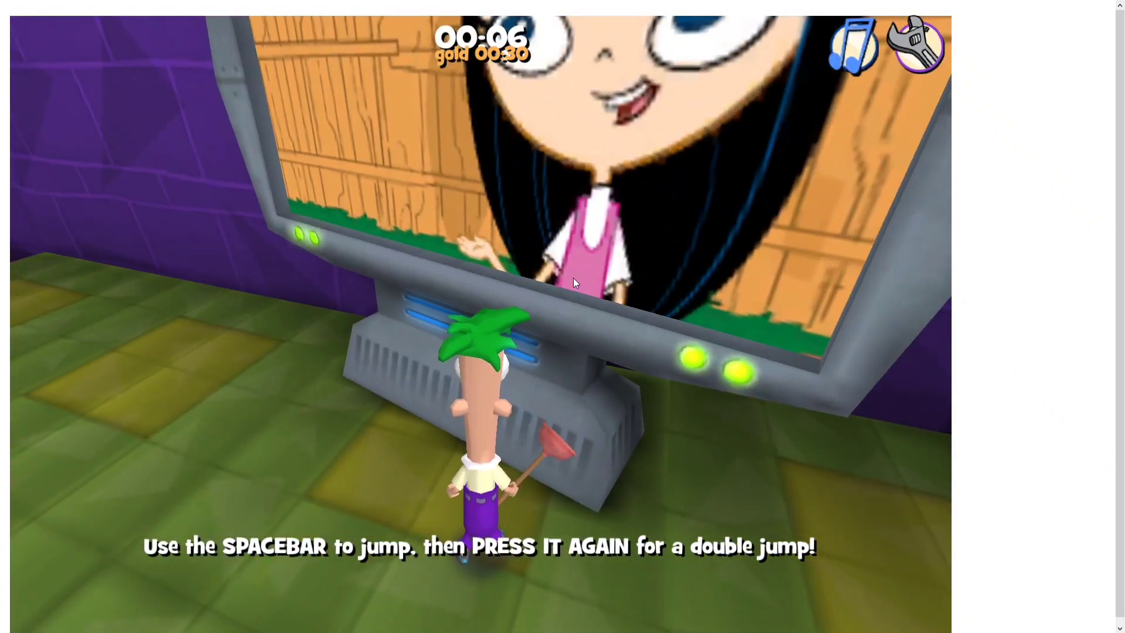
key(Right)
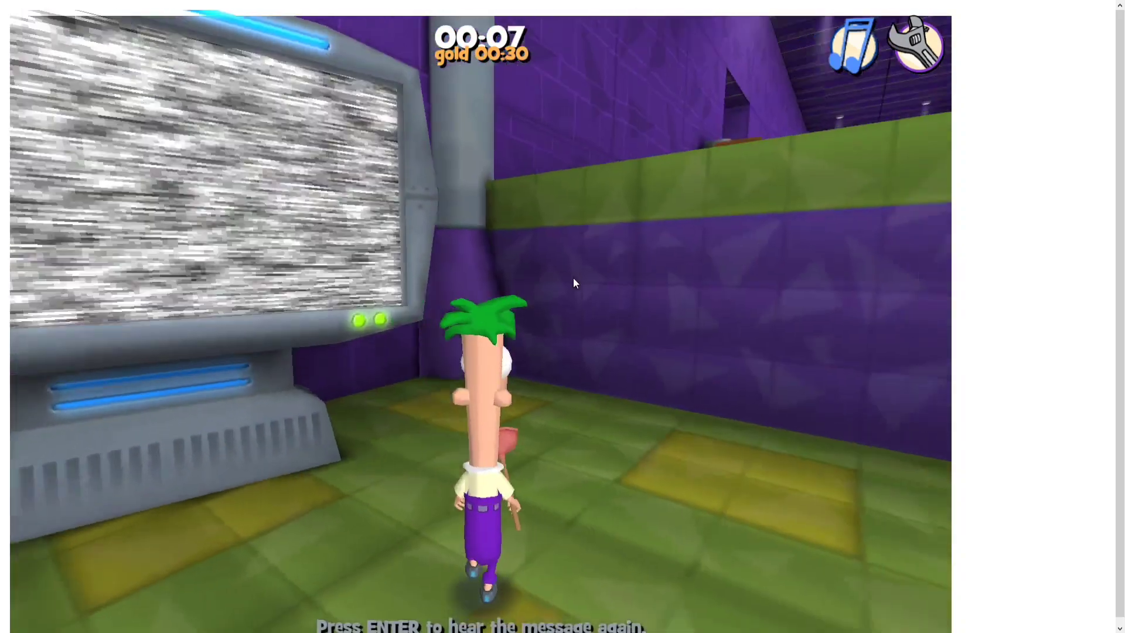
key(Up)
key(space)
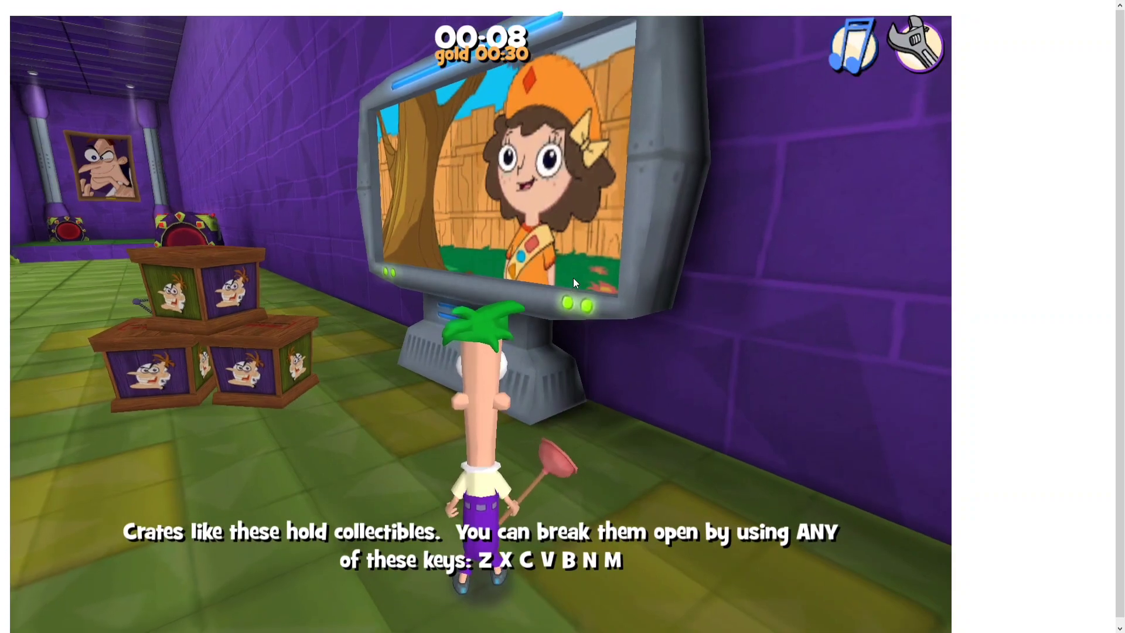
Step: Break the crates to collect gears and run Ferb onward to the red portals
key(Left)
key(z)
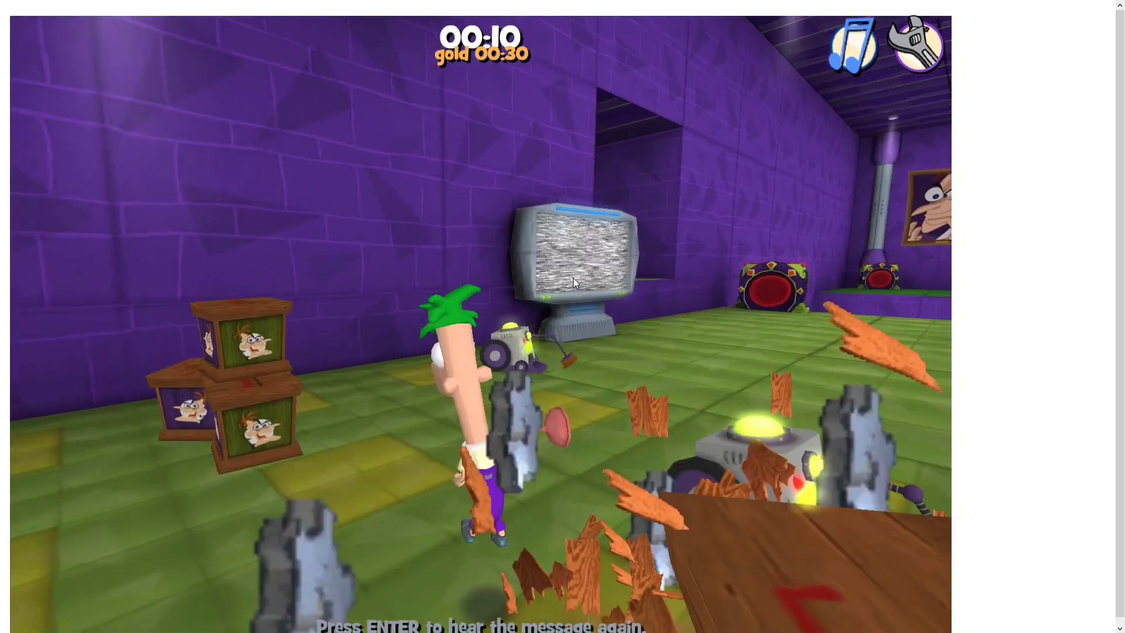
key(Up)
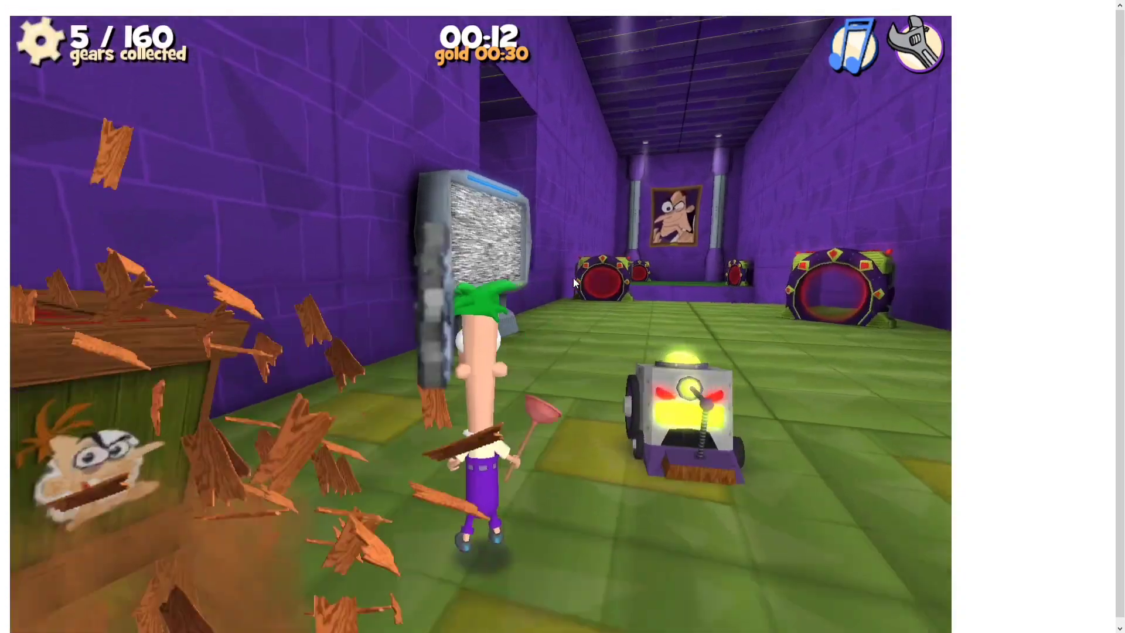
key(Up)
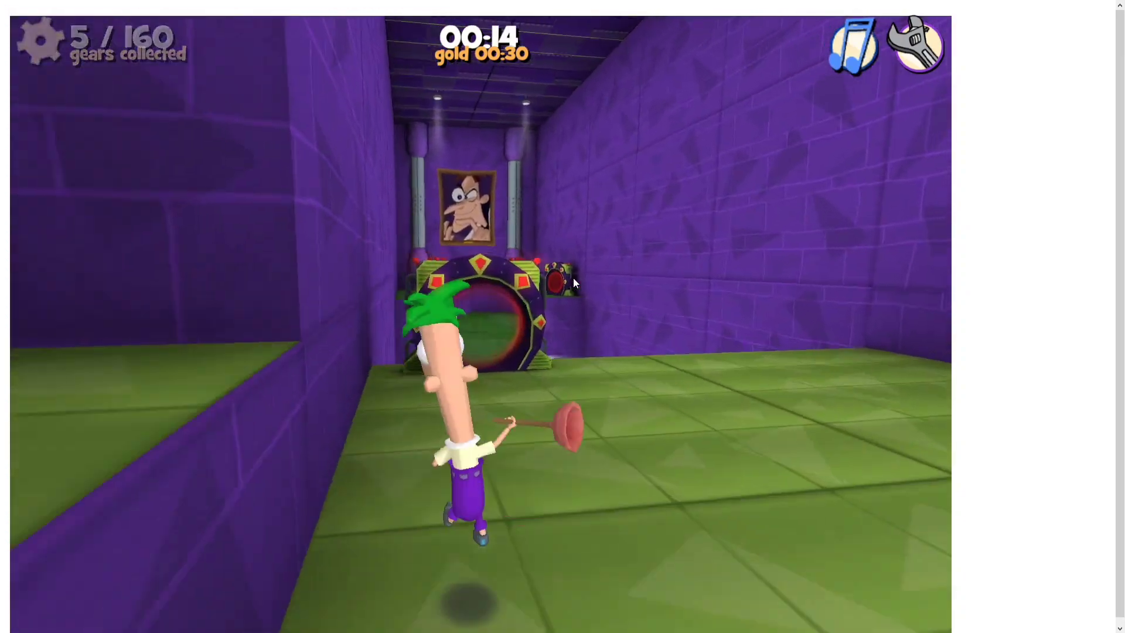
key(Up)
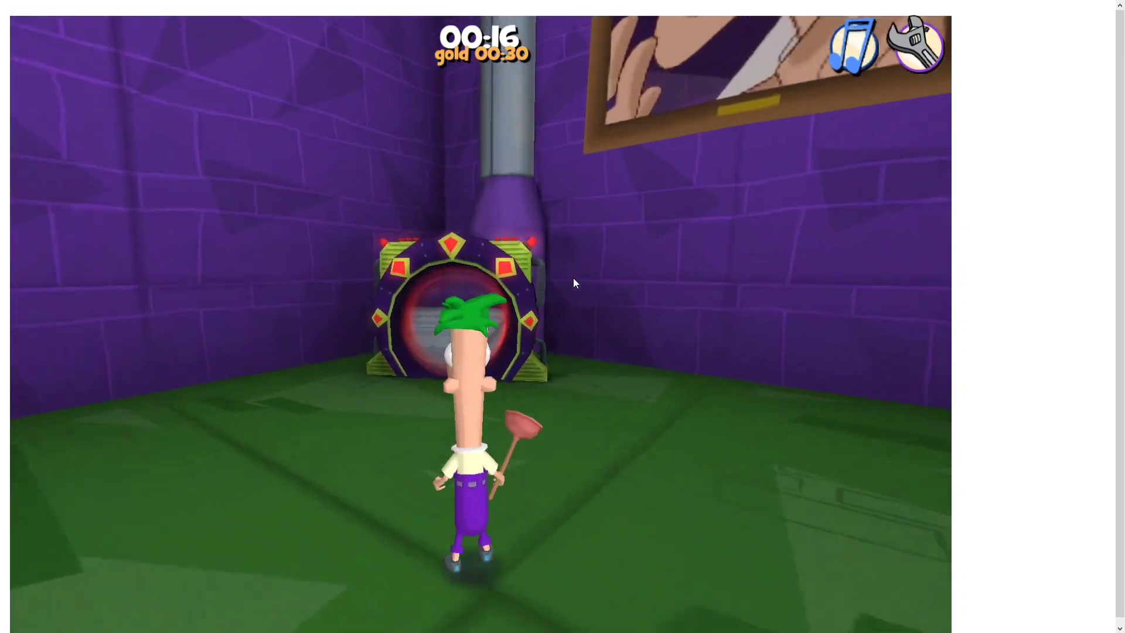
Step: Run Ferb through the portal, up the ledge to the gear-hint monitor, and along the hall past the green consoles
key(Up)
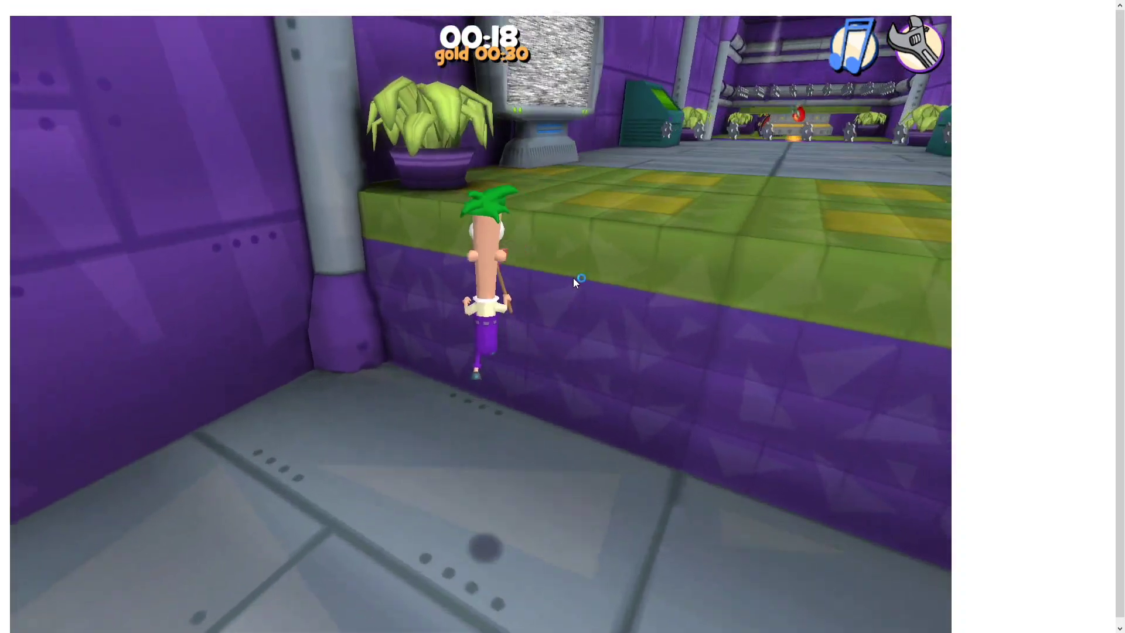
key(space)
key(Up)
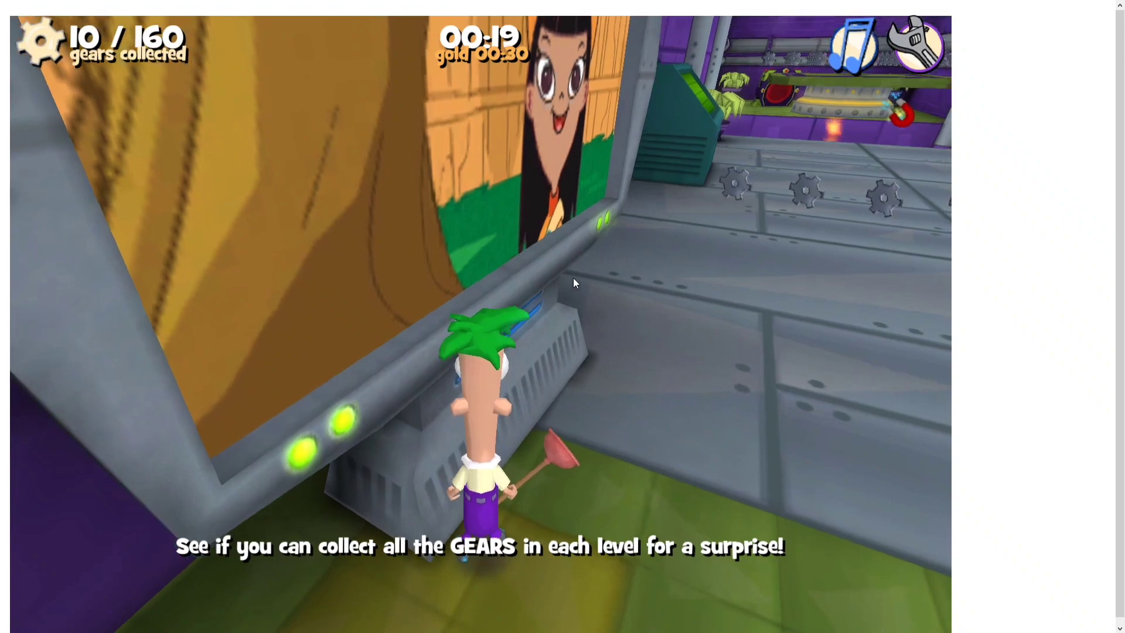
key(Right)
key(Up)
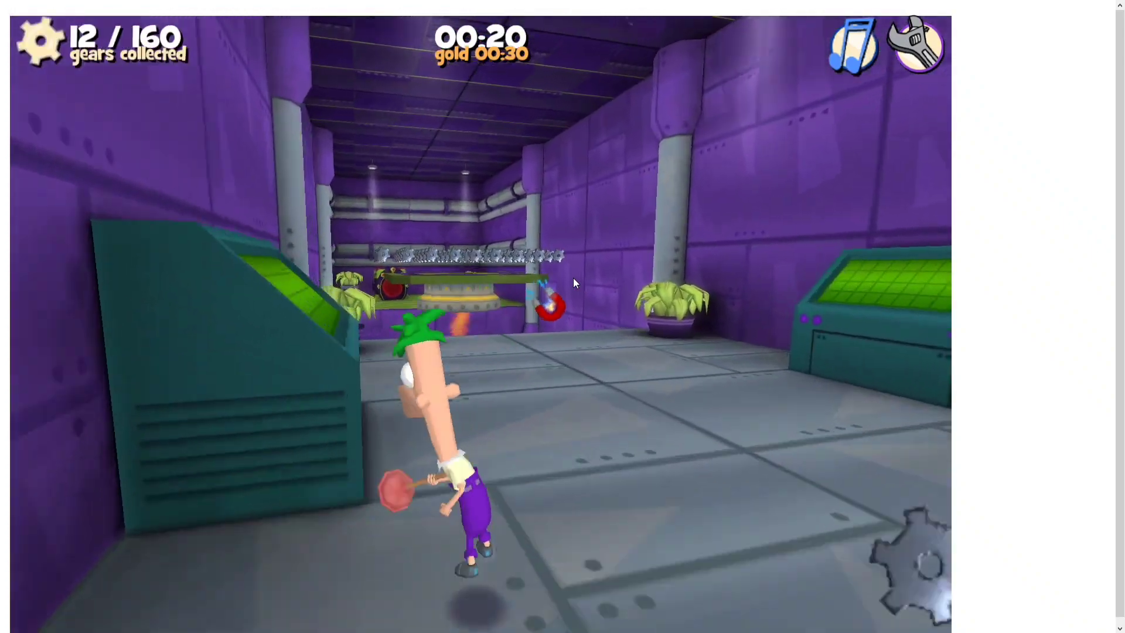
Step: Move Ferb across the floating gear platform, through the portal, and over the stacked crates to the red portal
key(Up)
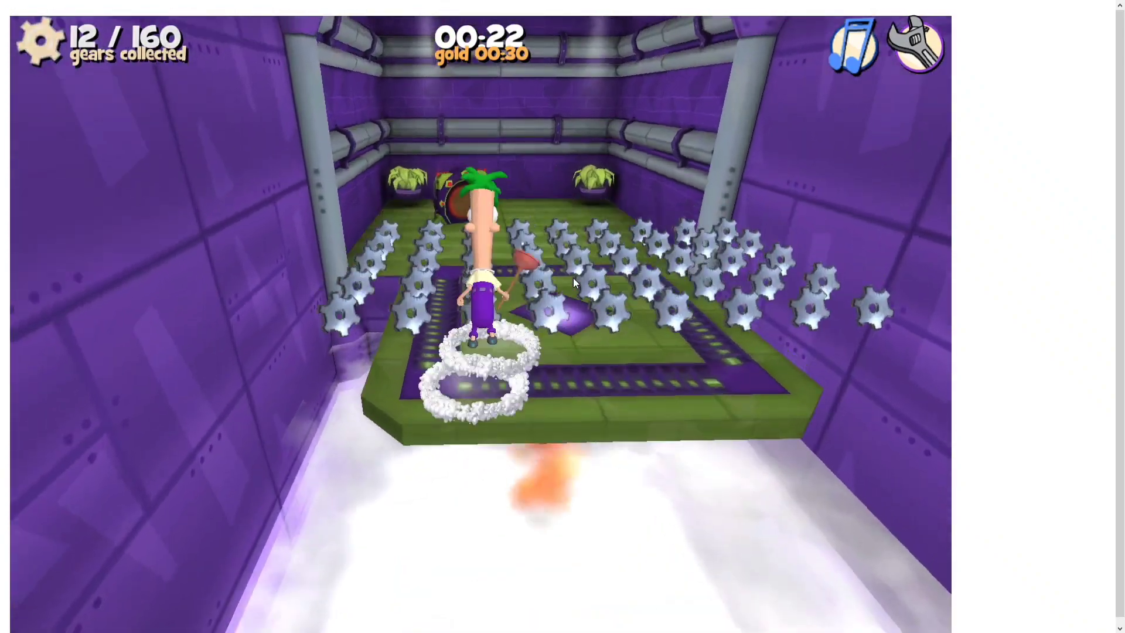
key(Up)
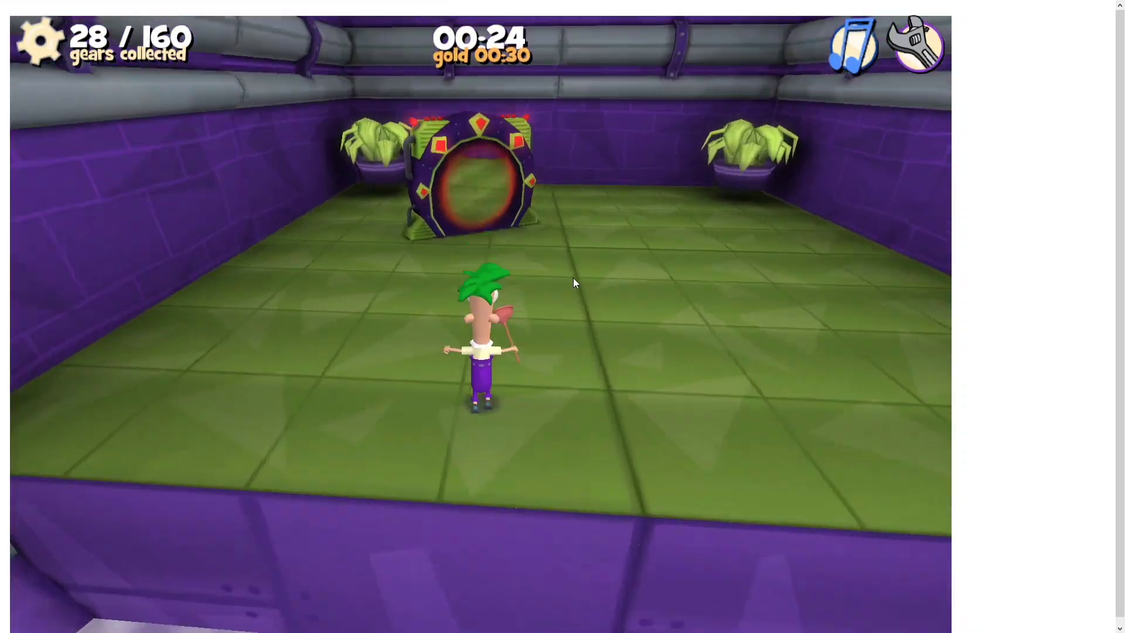
key(Up)
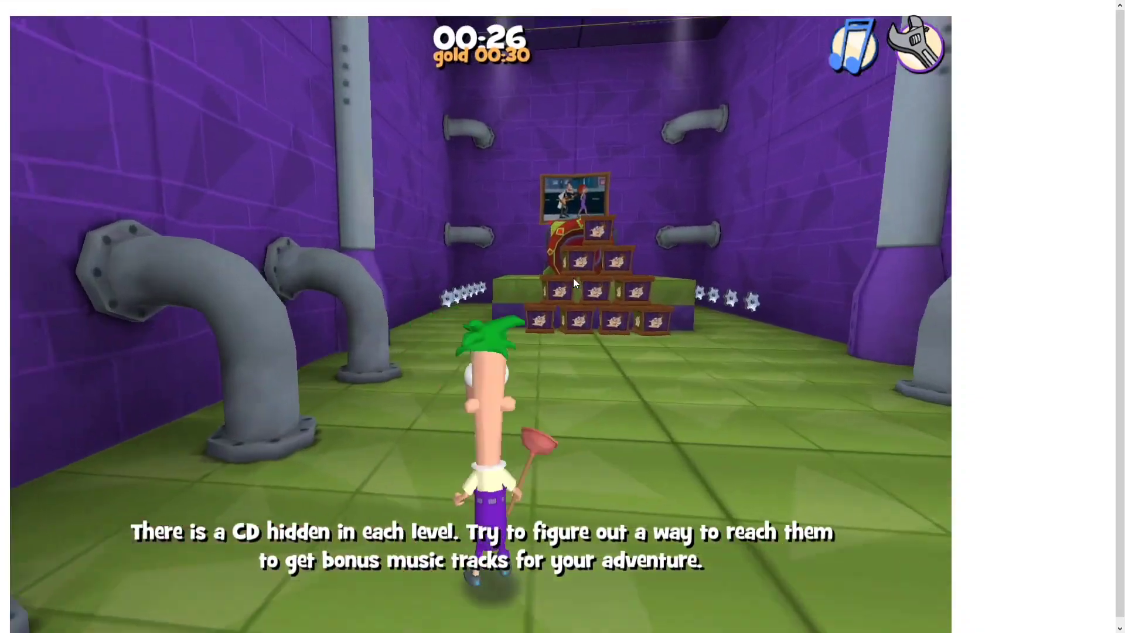
key(Up)
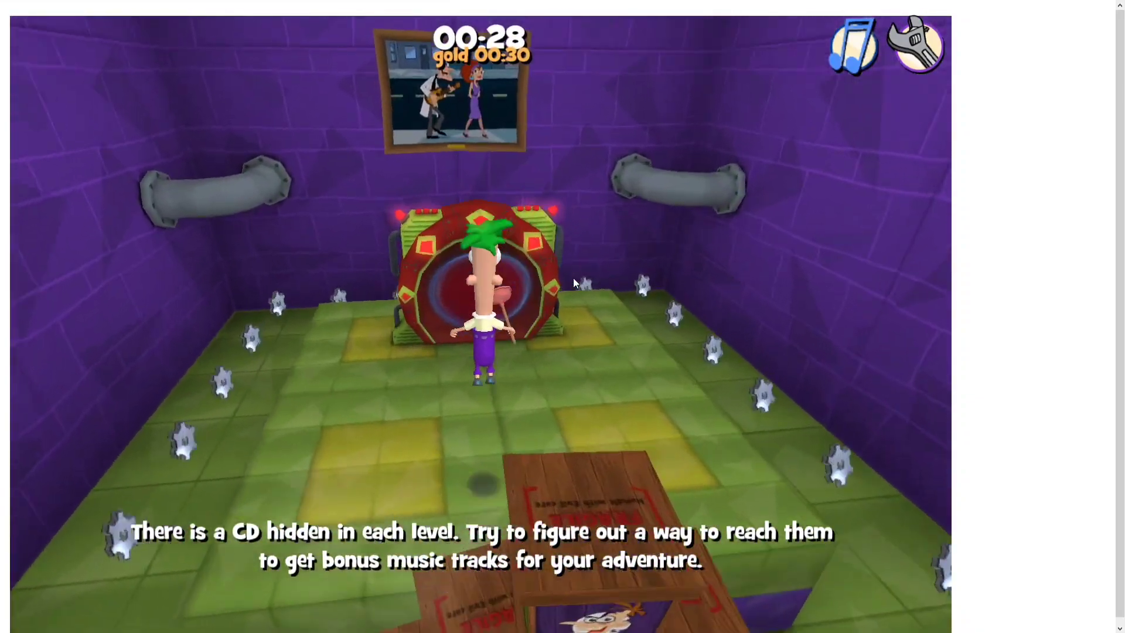
key(Up)
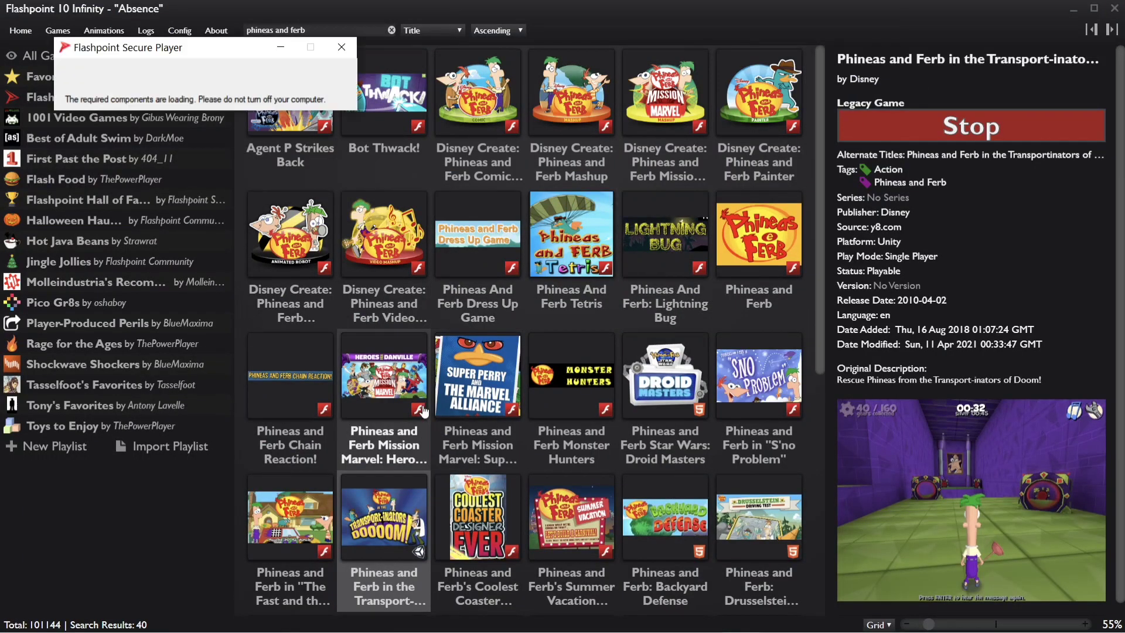
Step: Launch the Phineas and Ferb: The Movie Game entry from the Flashpoint search results
scroll(423, 411, down, 6)
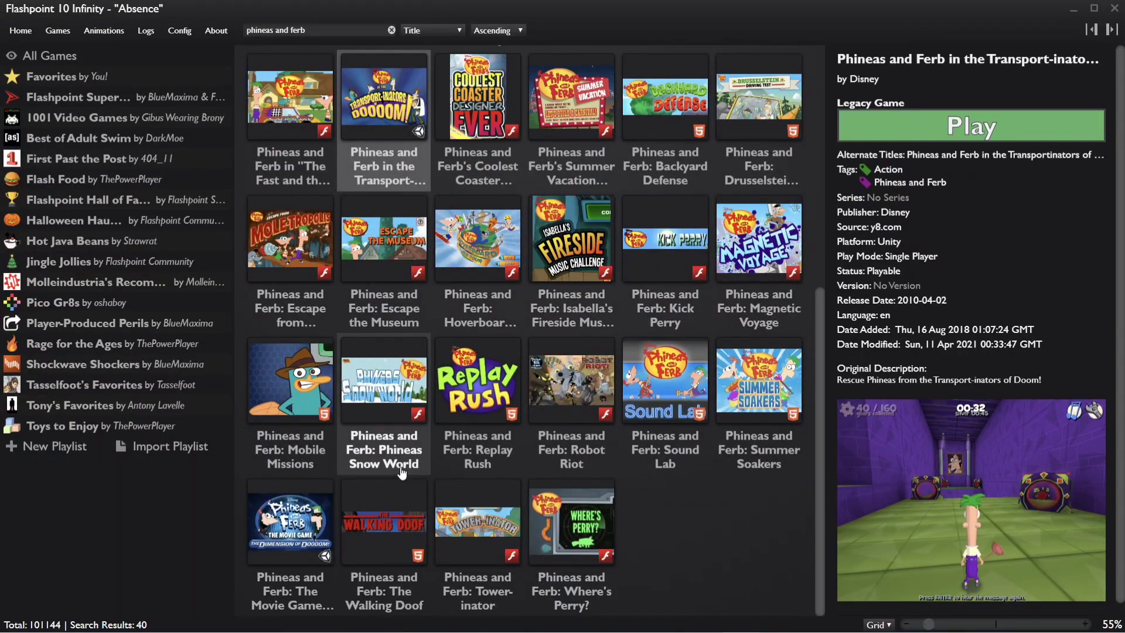
double_click(288, 564)
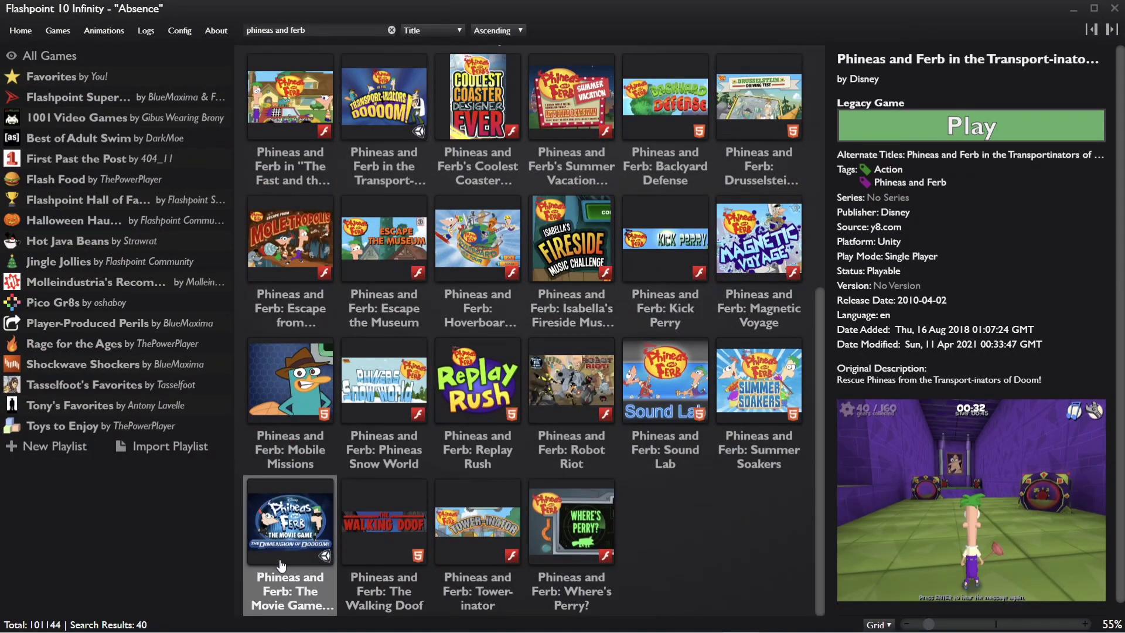